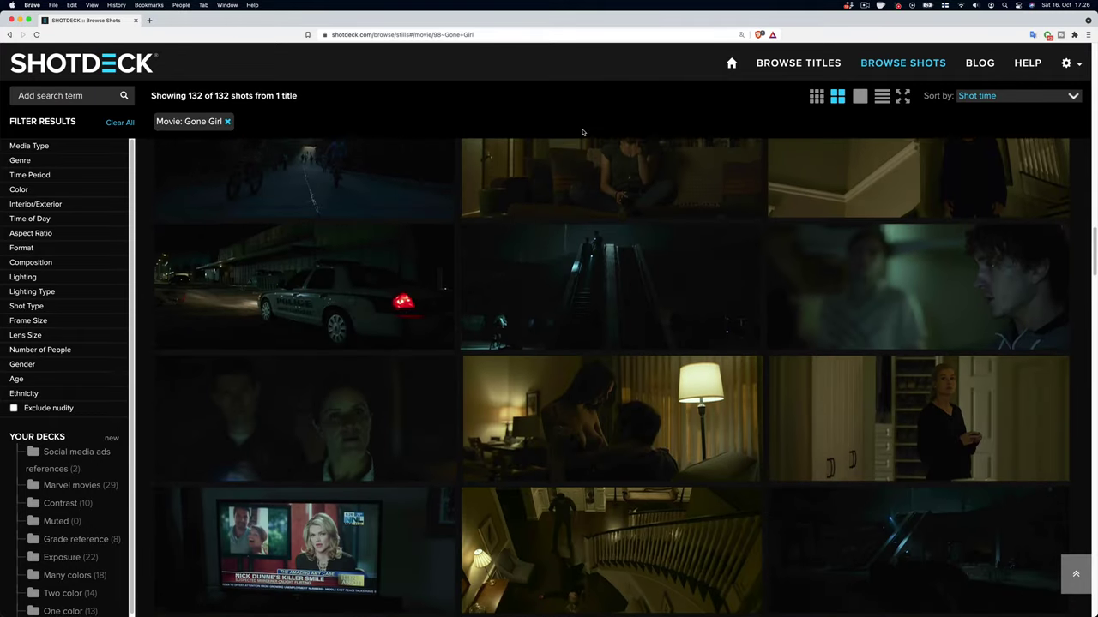
scroll(581, 132, down, 10)
Browse the Gone Girl shots and open a dark interior still as a color reference.
click(902, 264)
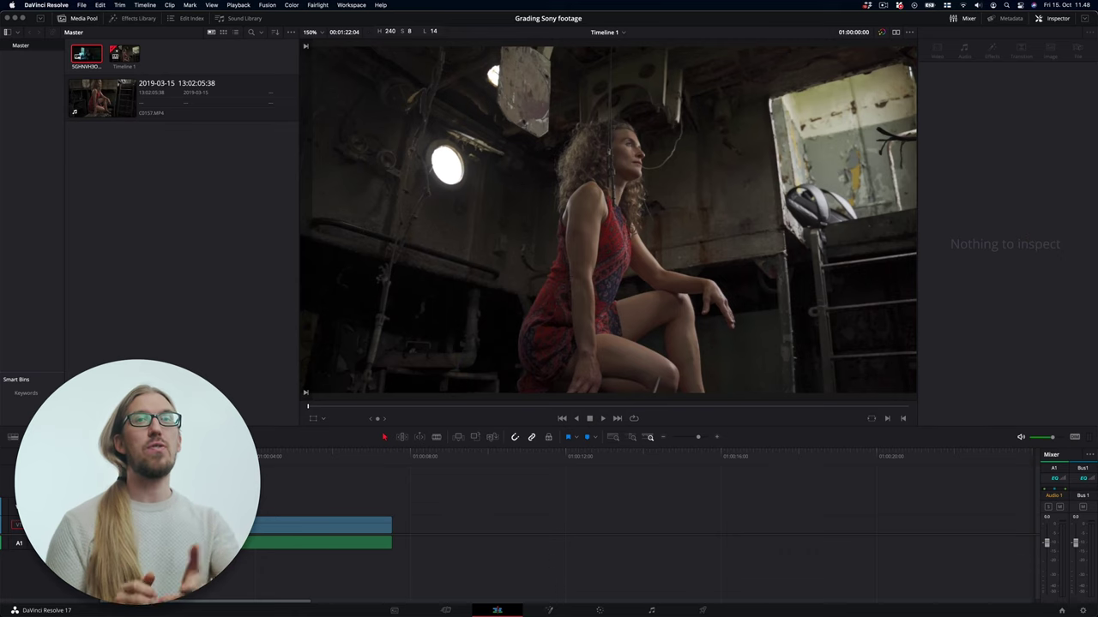
Switch to DaVinci Resolve, append the reference JPEG still after the C0157.MP4 clip on the timeline, and go to the Color page.
click(197, 525)
drag(206, 458, 128, 458)
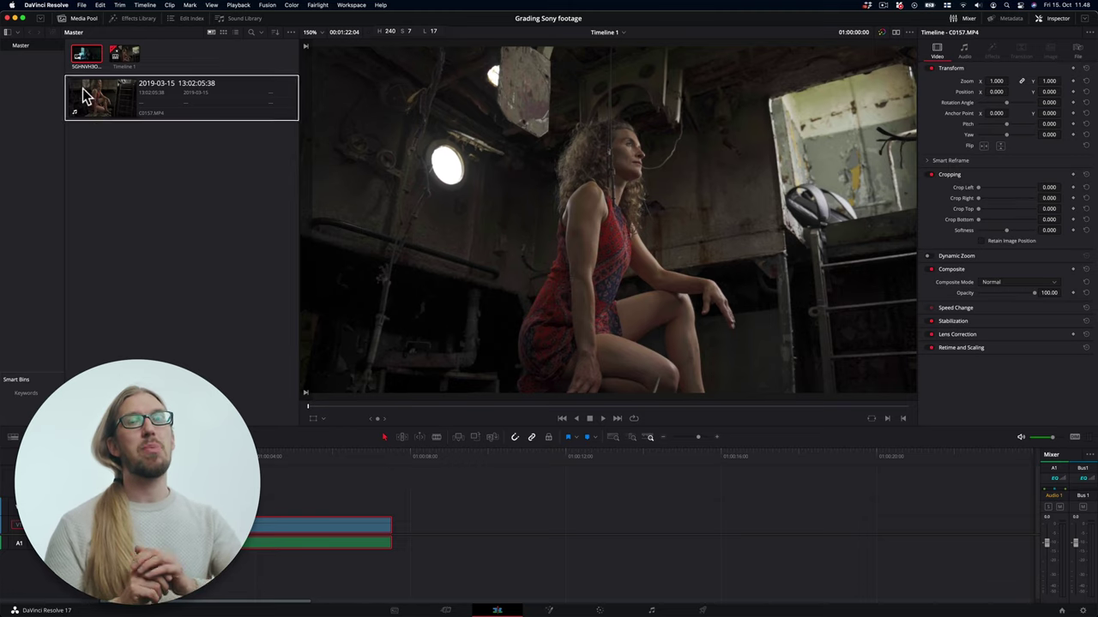
drag(86, 56, 396, 530)
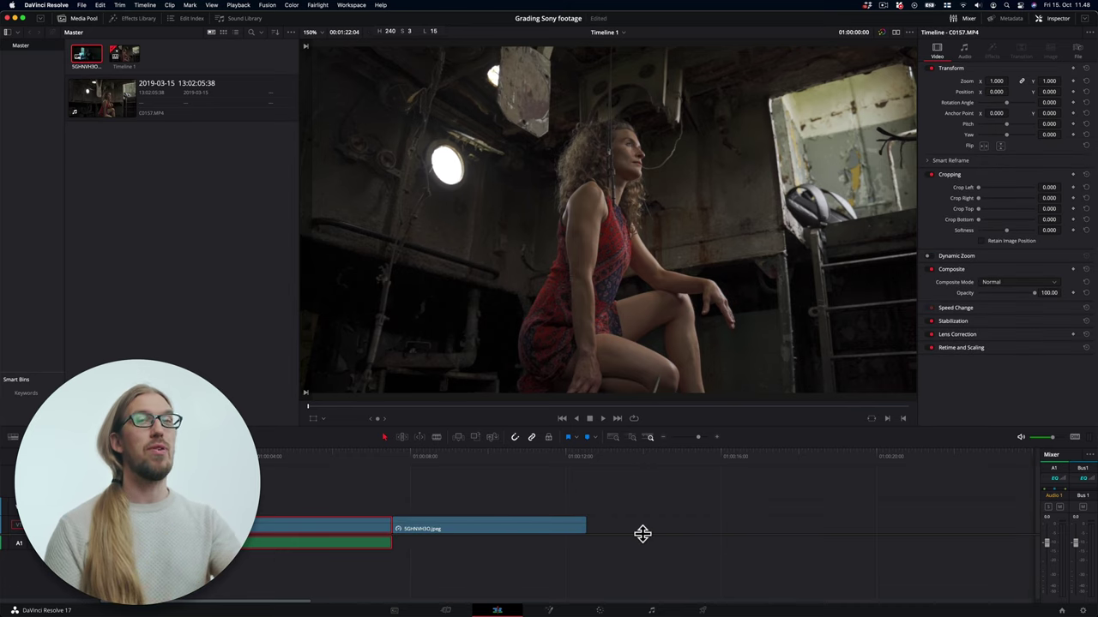
click(601, 609)
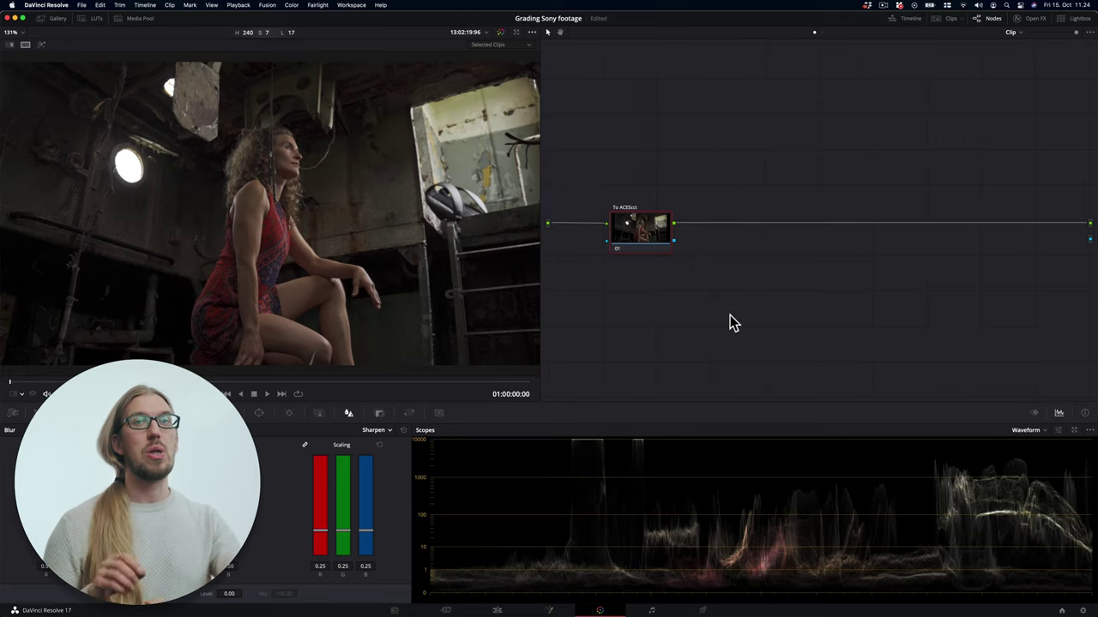
Add a serial node labelled "To rec709" after the To ACEScct node and insert a node labelled "EXP" between them, neatly aligned.
key(alt+s)
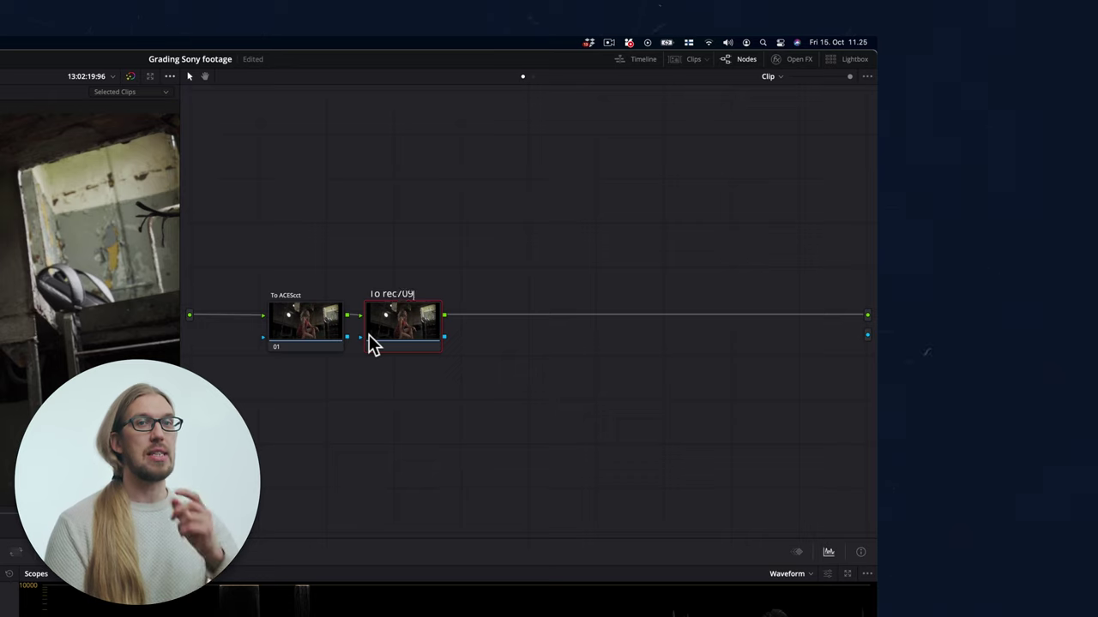
drag(388, 327, 608, 334)
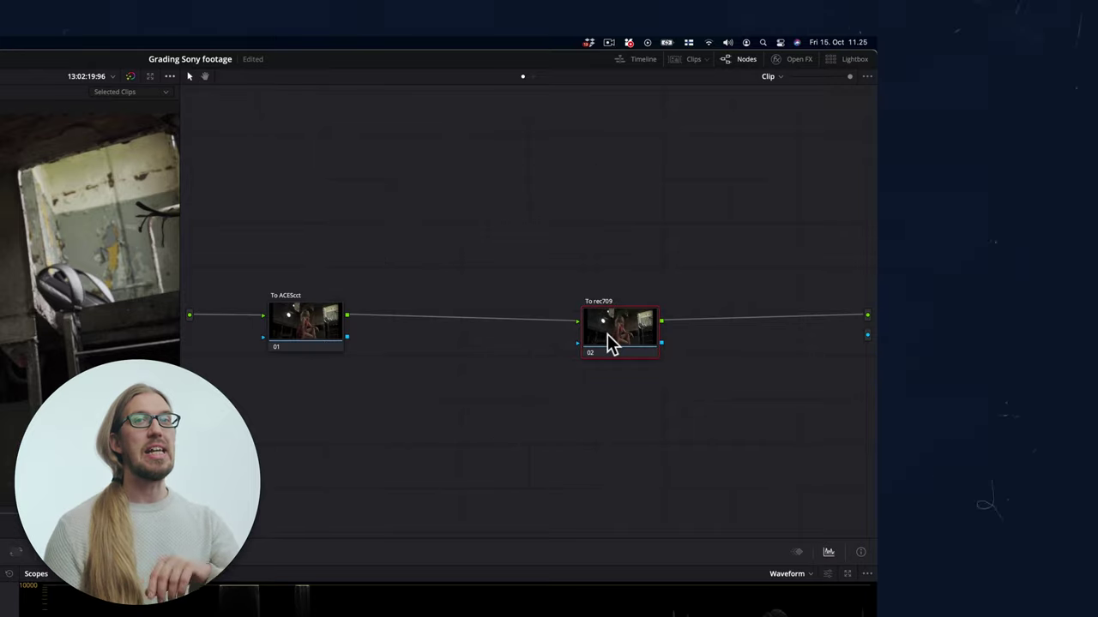
key(shift+s)
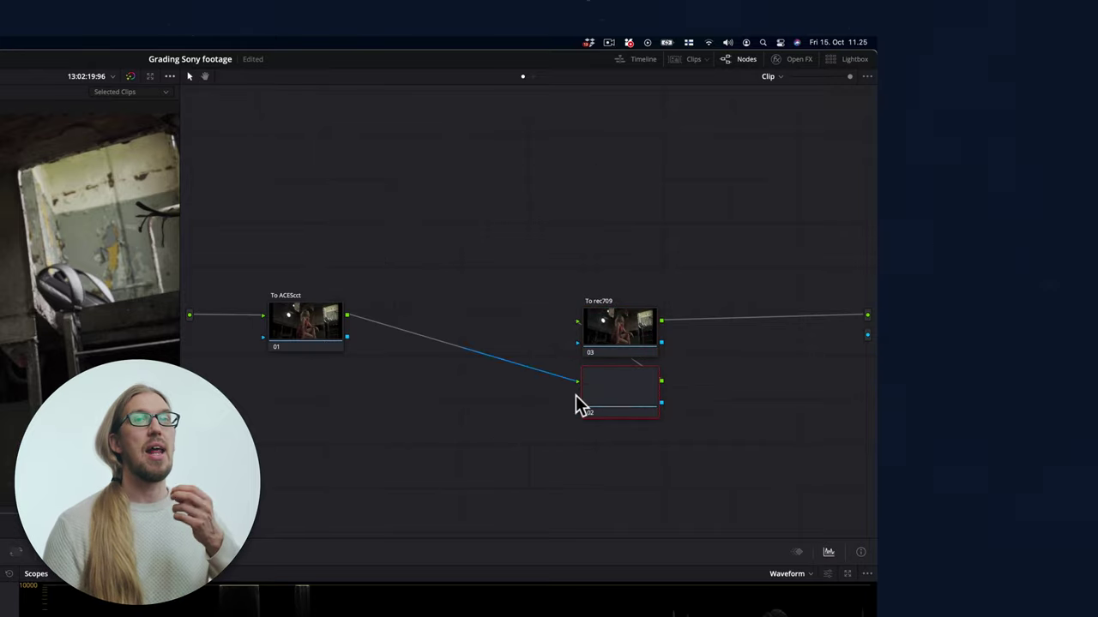
text(EXP)
right_click(379, 441)
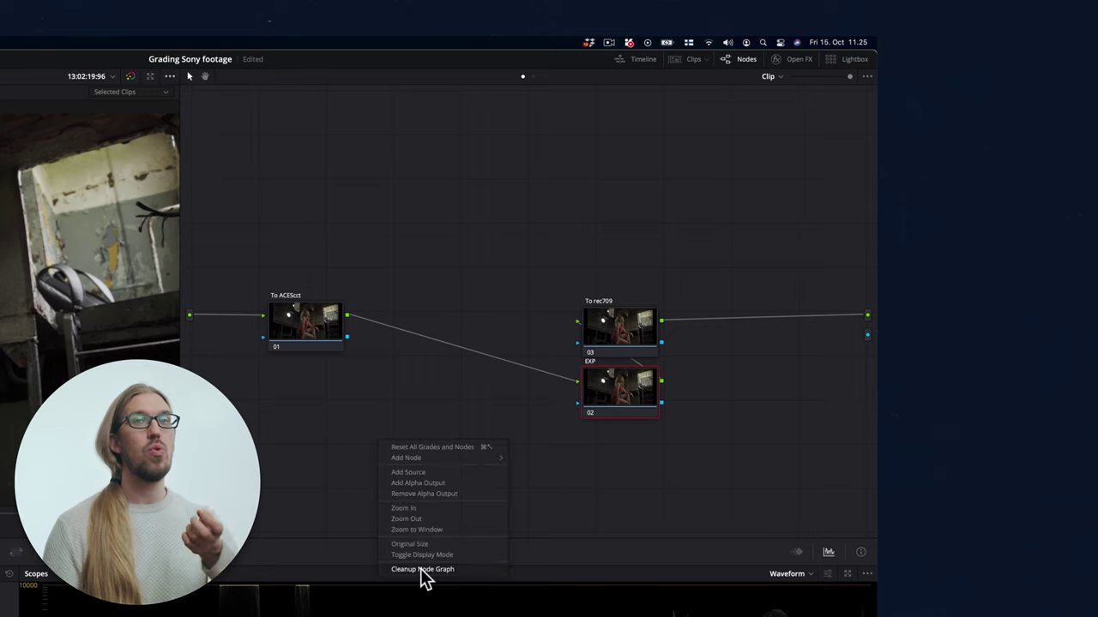
click(420, 570)
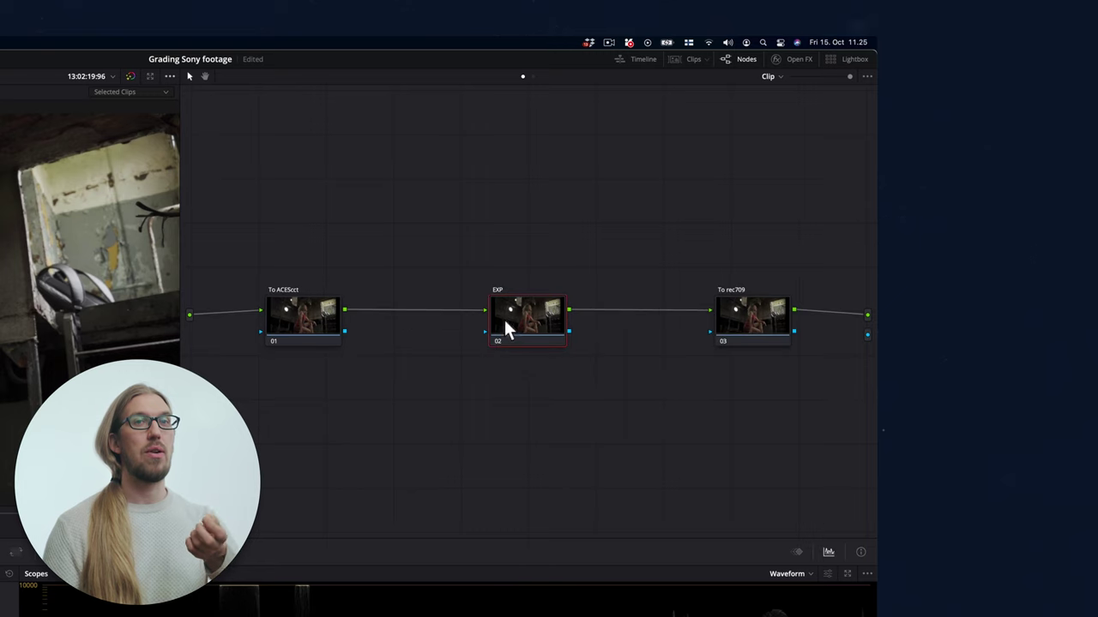
Add a parallel node labelled "WB" beneath the EXP node and set its key output gain to 0.2.
key(alt+p)
right_click(393, 476)
click(421, 582)
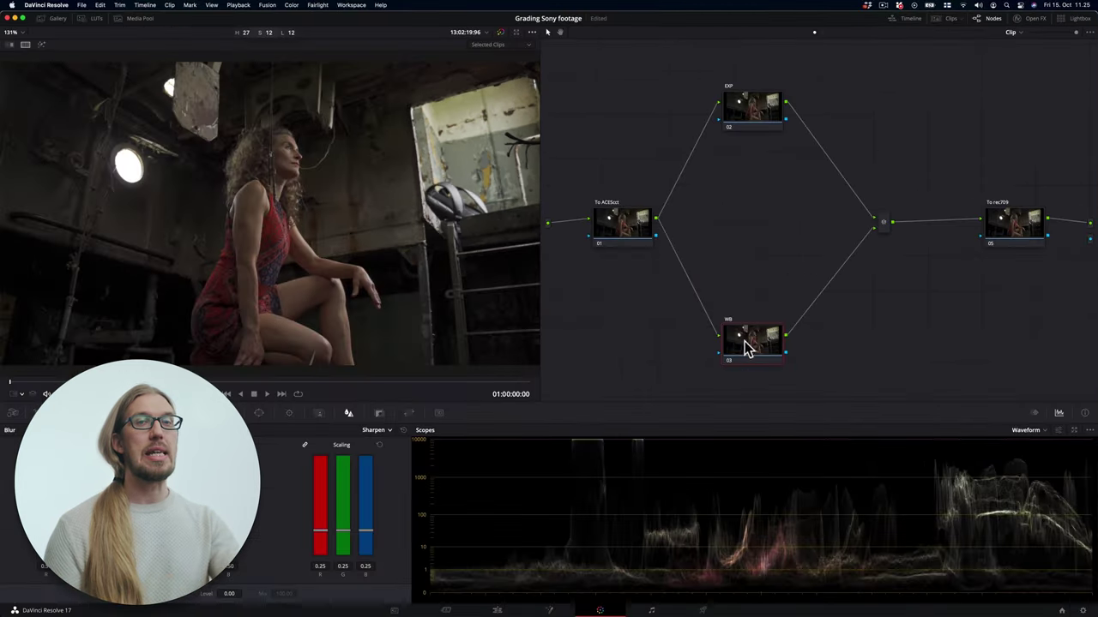
click(379, 412)
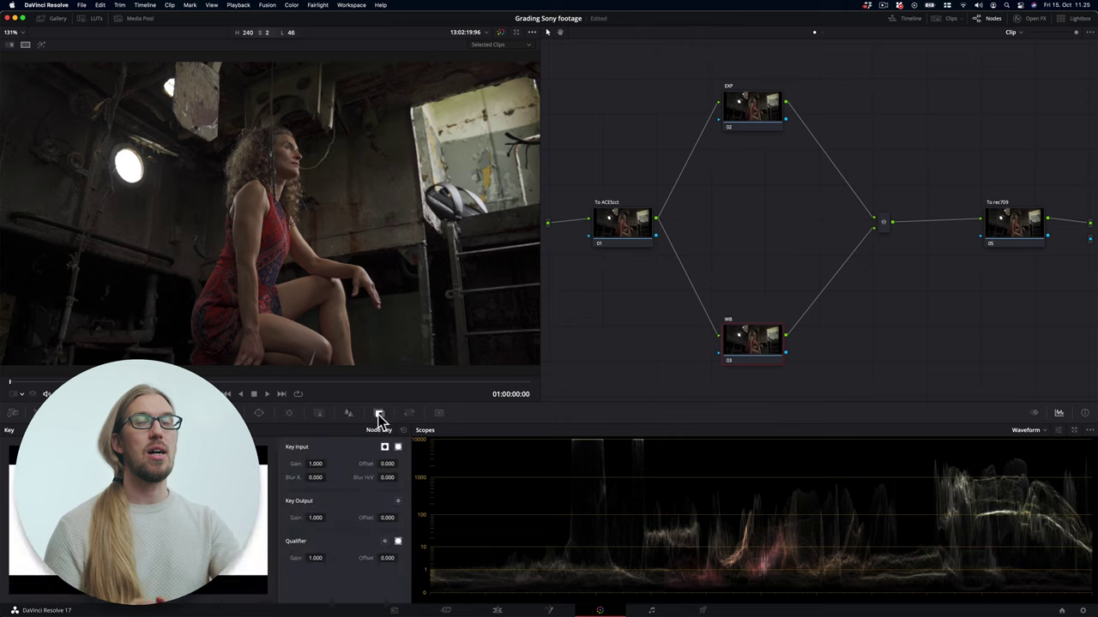
text(0.2)
key(Return)
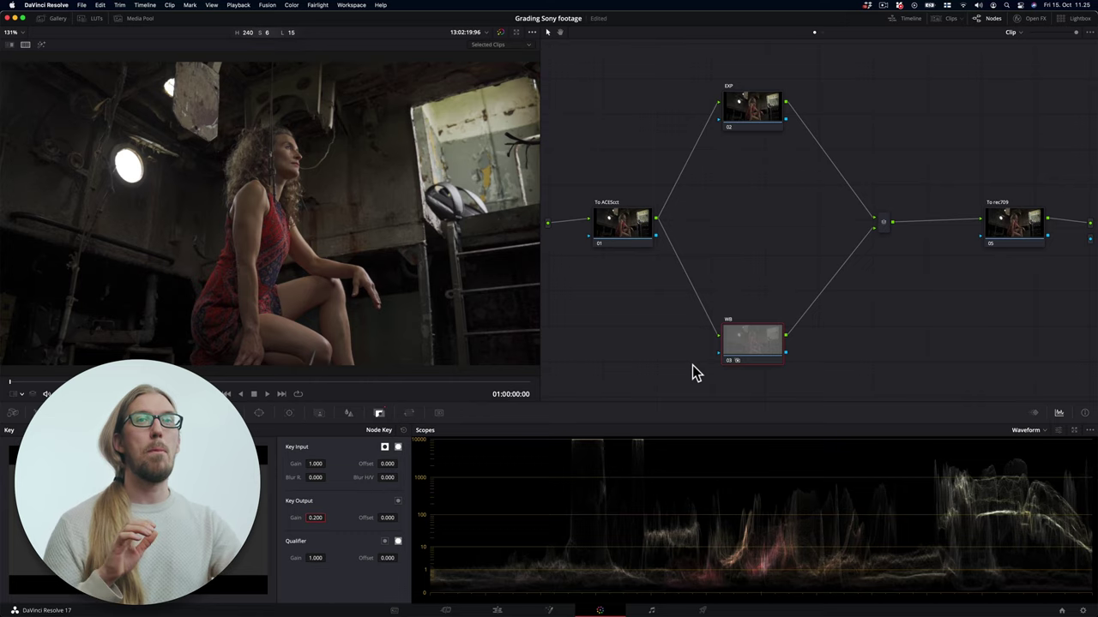
Apply the "Joo.Works - Sony A7iii HLG3 Rec2020 to ACEScct" LUT to the To ACEScct node.
click(603, 212)
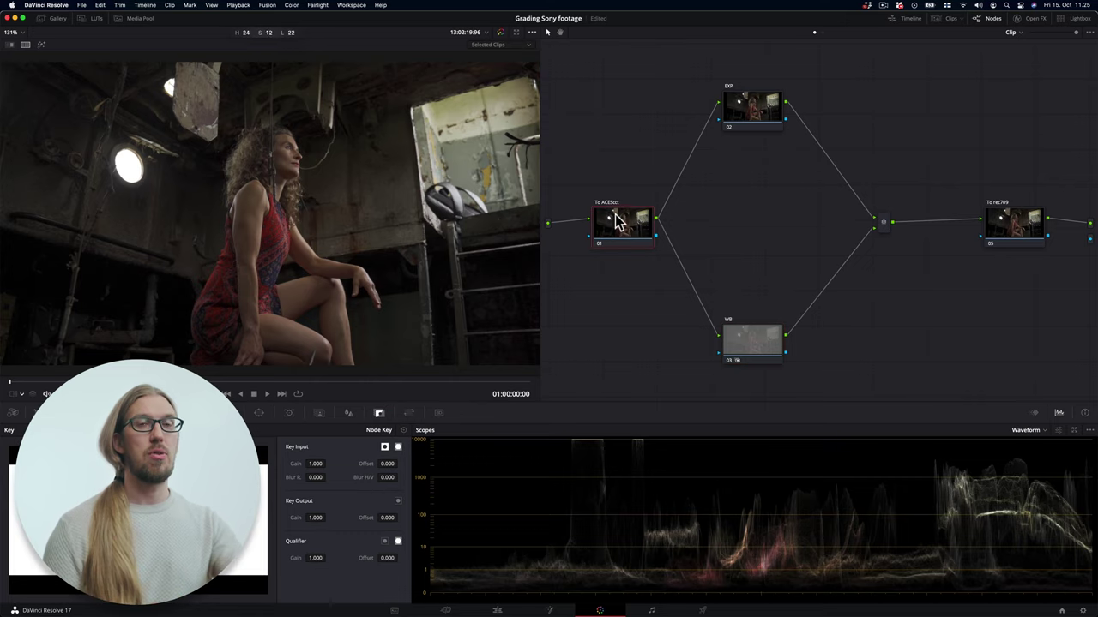
click(90, 21)
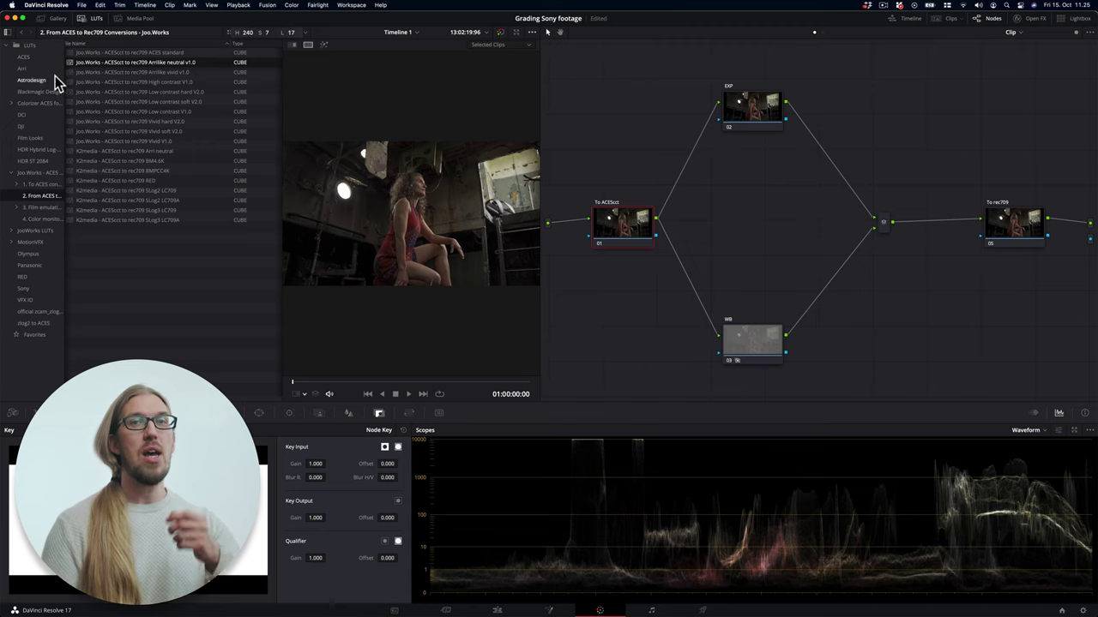
click(38, 183)
double_click(94, 201)
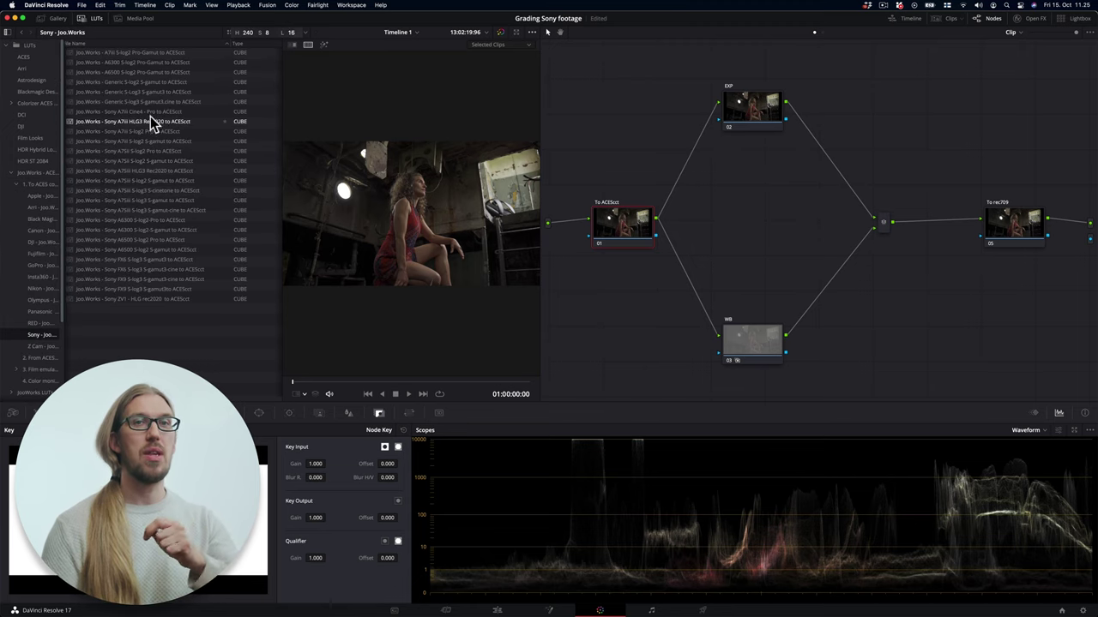
double_click(151, 122)
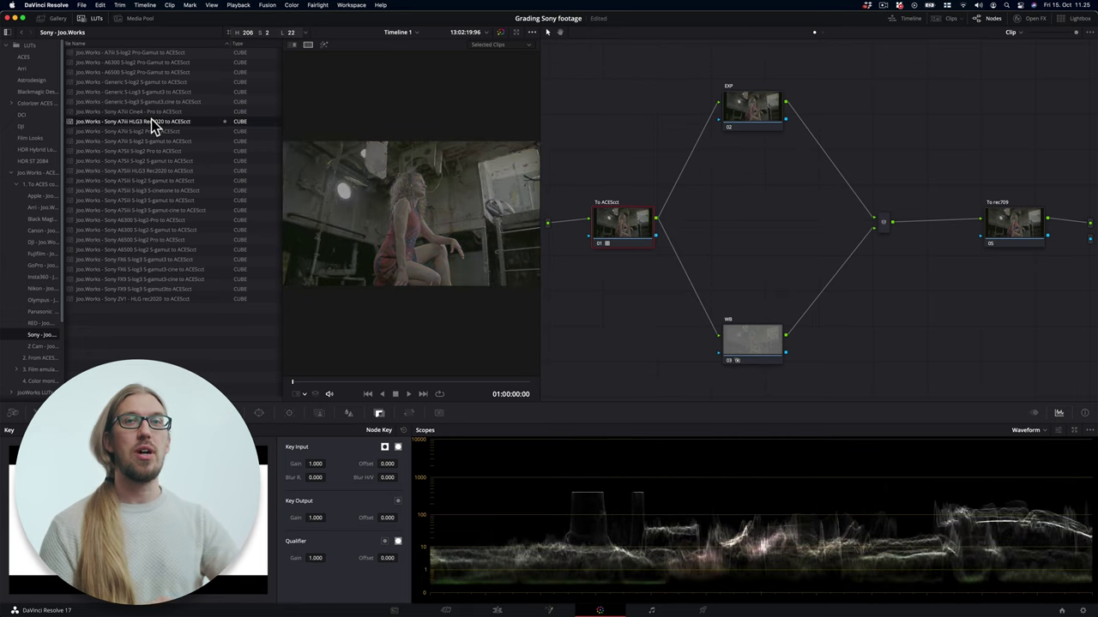
Apply the "Joo.Works - ACEScct to rec709 Arrilike neutral v1.0" LUT to the To rec709 node and close the LUT browser.
click(996, 220)
click(15, 184)
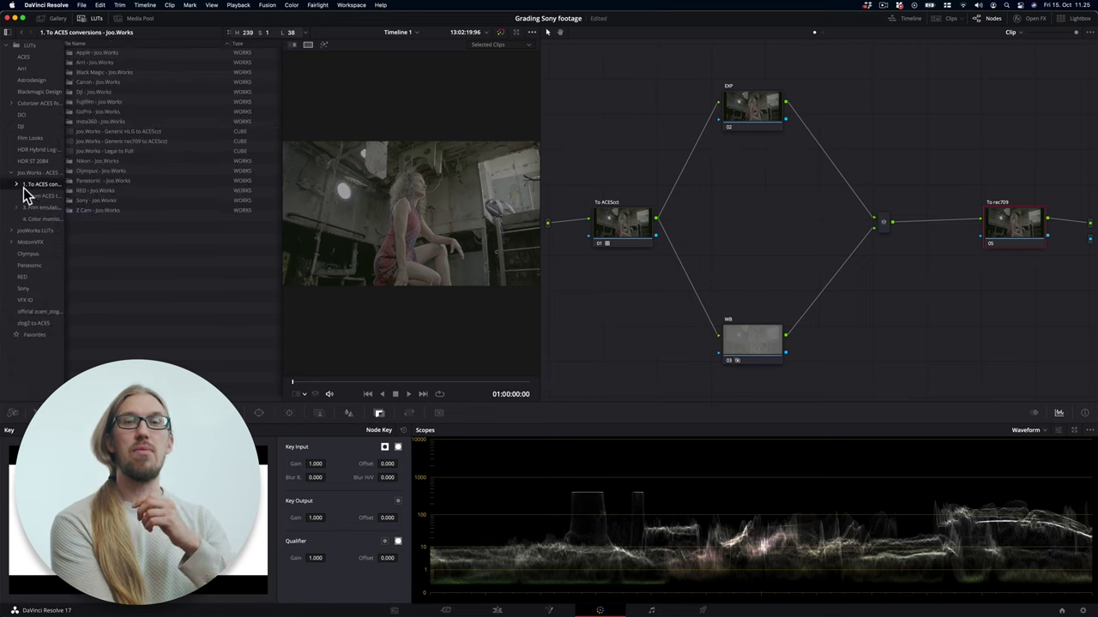
click(38, 196)
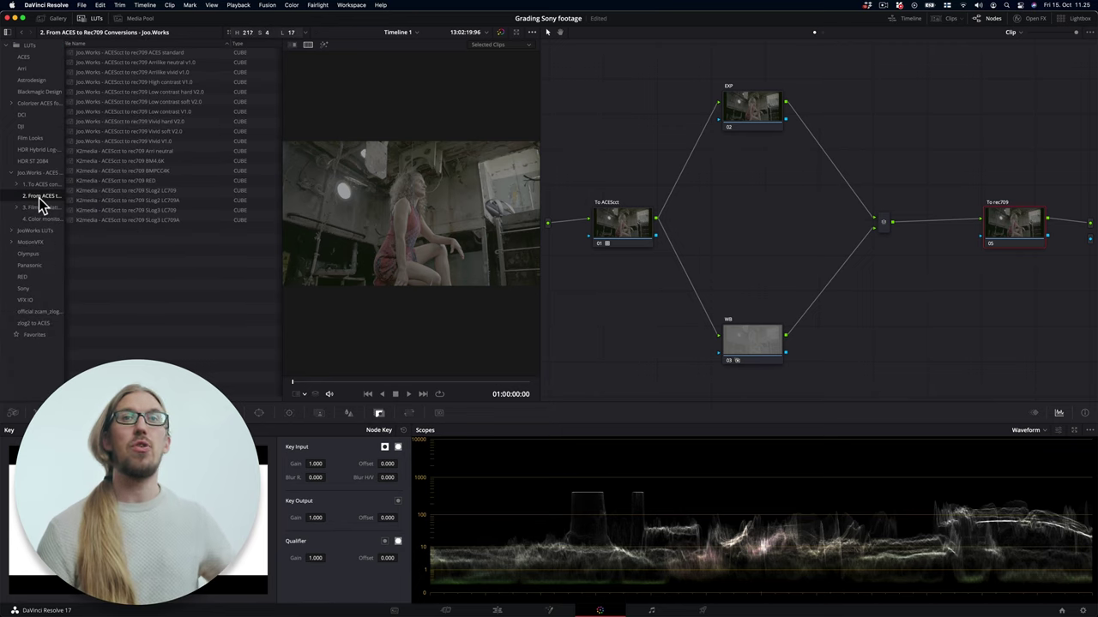
double_click(116, 62)
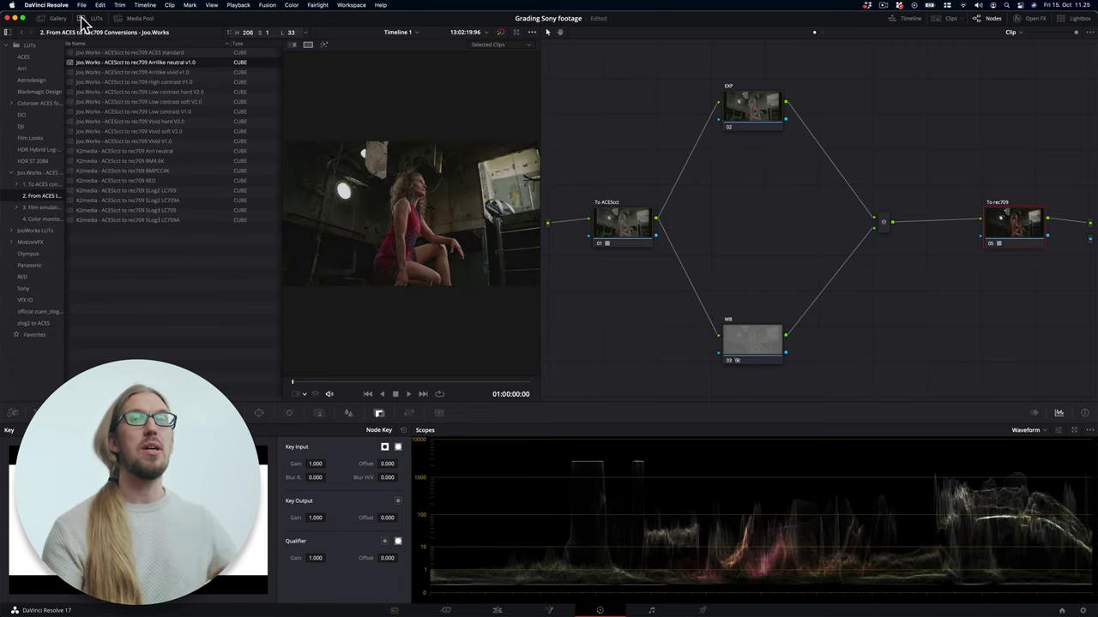
click(84, 20)
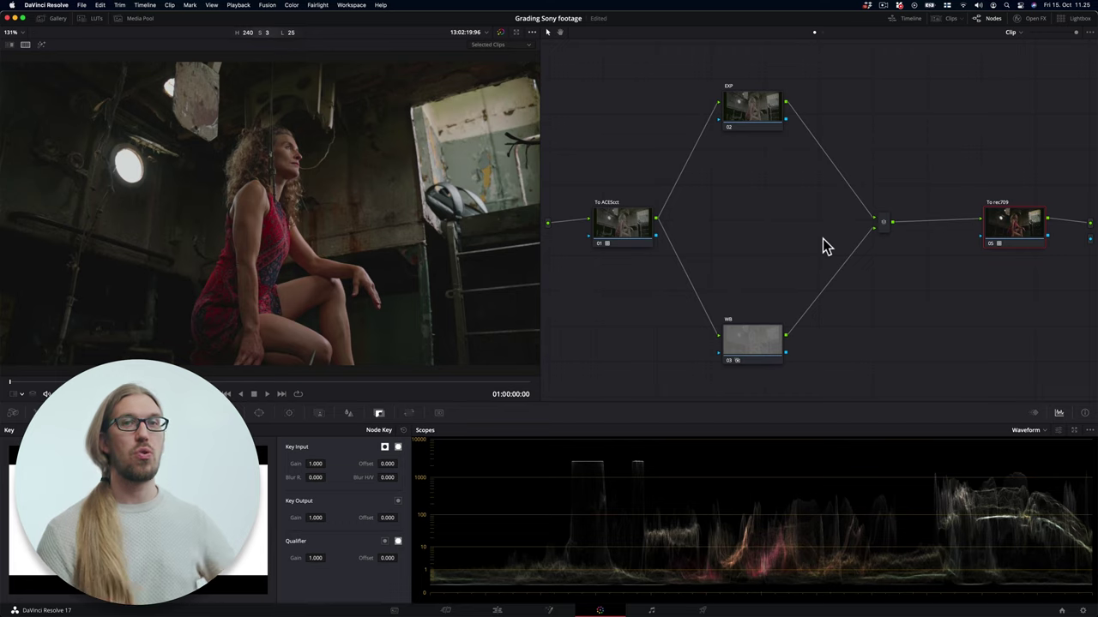
Lower the EXP node's offset to 23.30 and shift the WB node's offset to red 20.80, green 25.65, blue 27.00.
click(758, 108)
click(62, 413)
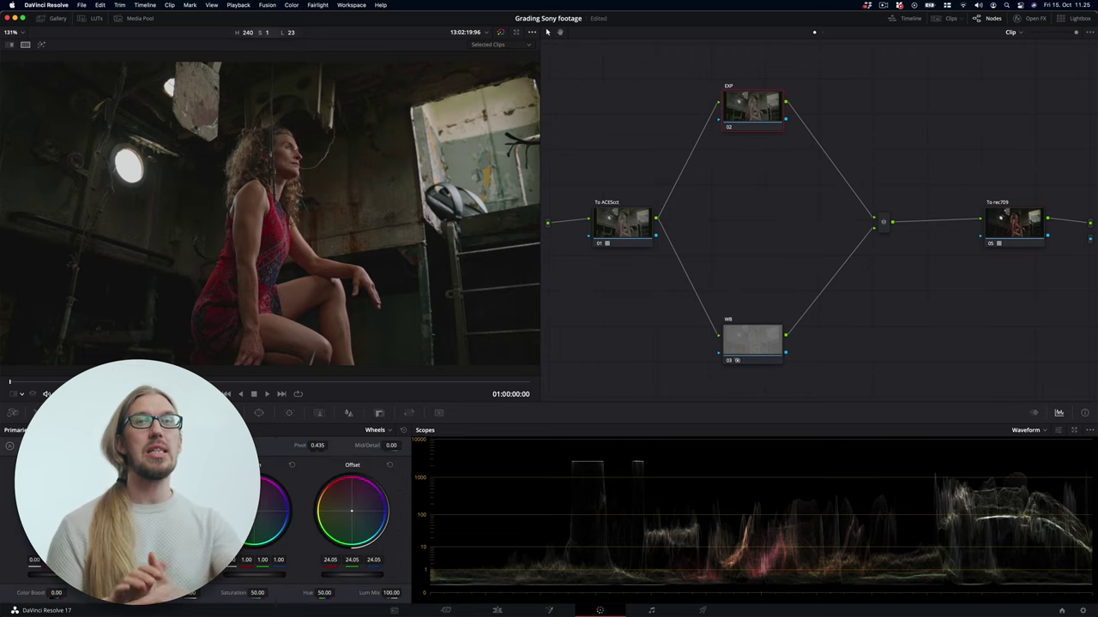
drag(352, 575, 322, 576)
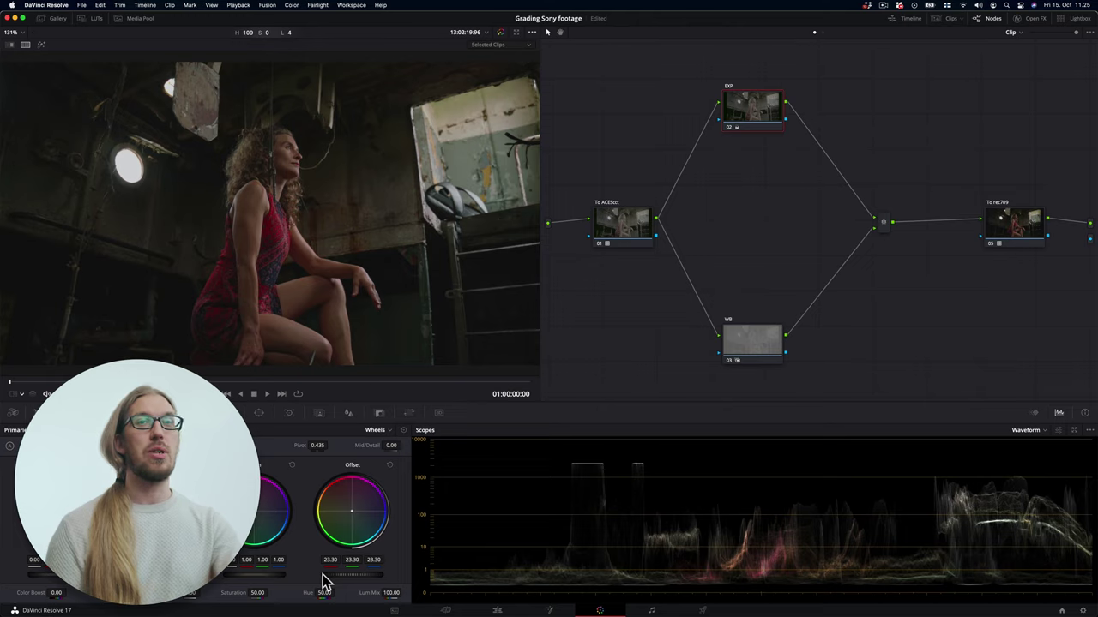
click(746, 354)
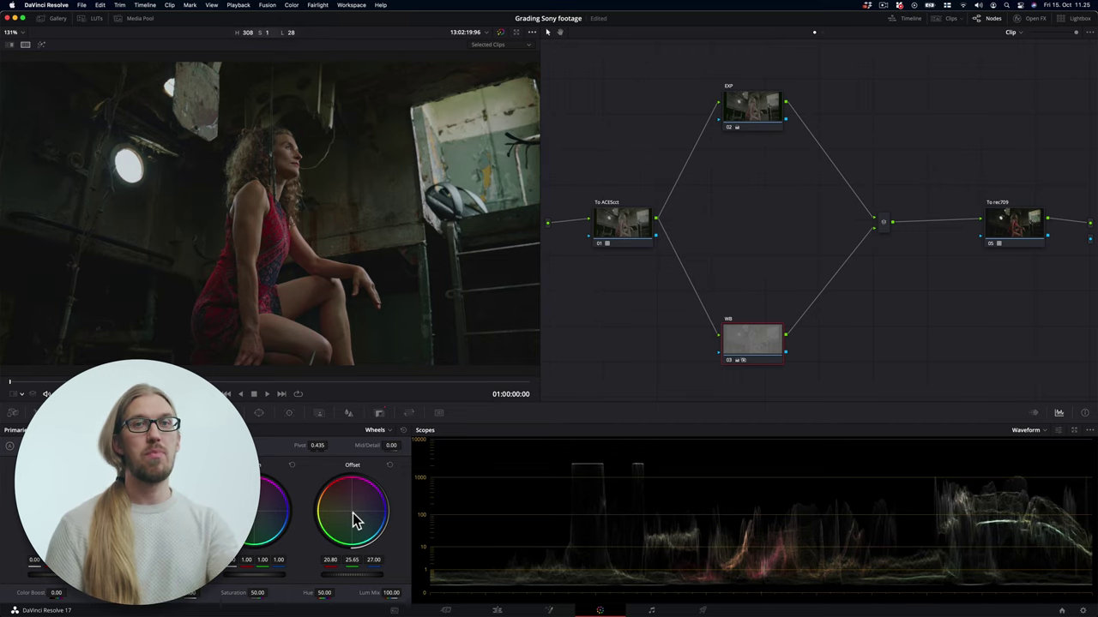
Add a serial node labelled "Film emulation" after the To rec709 node and tidy up the node graph.
click(1015, 237)
key(alt+p)
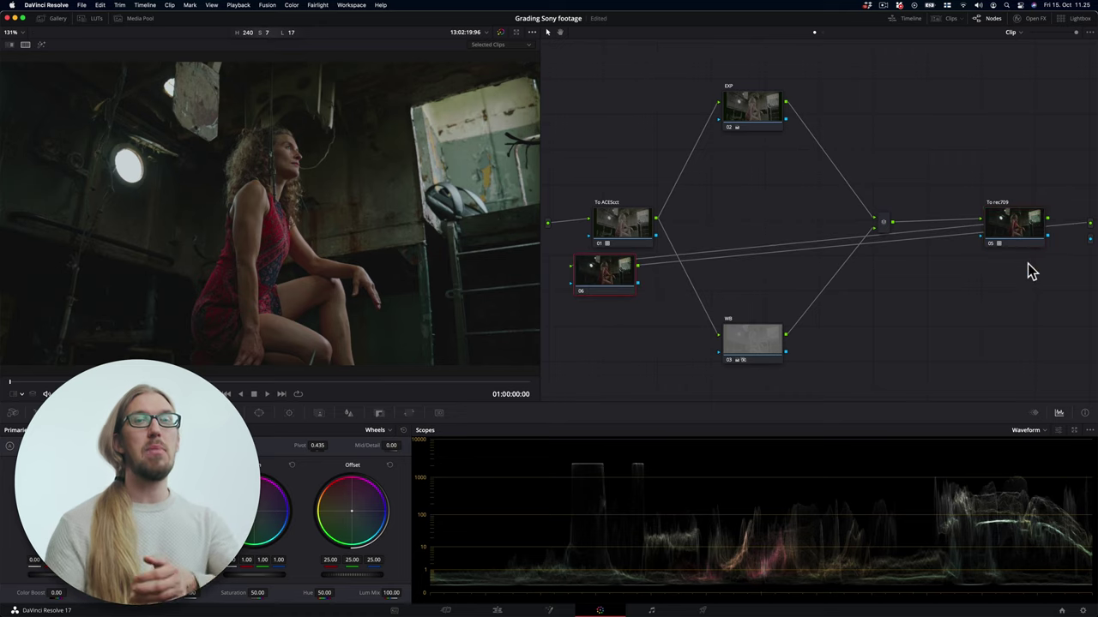
text(n)
key(Return)
right_click(991, 278)
click(1026, 385)
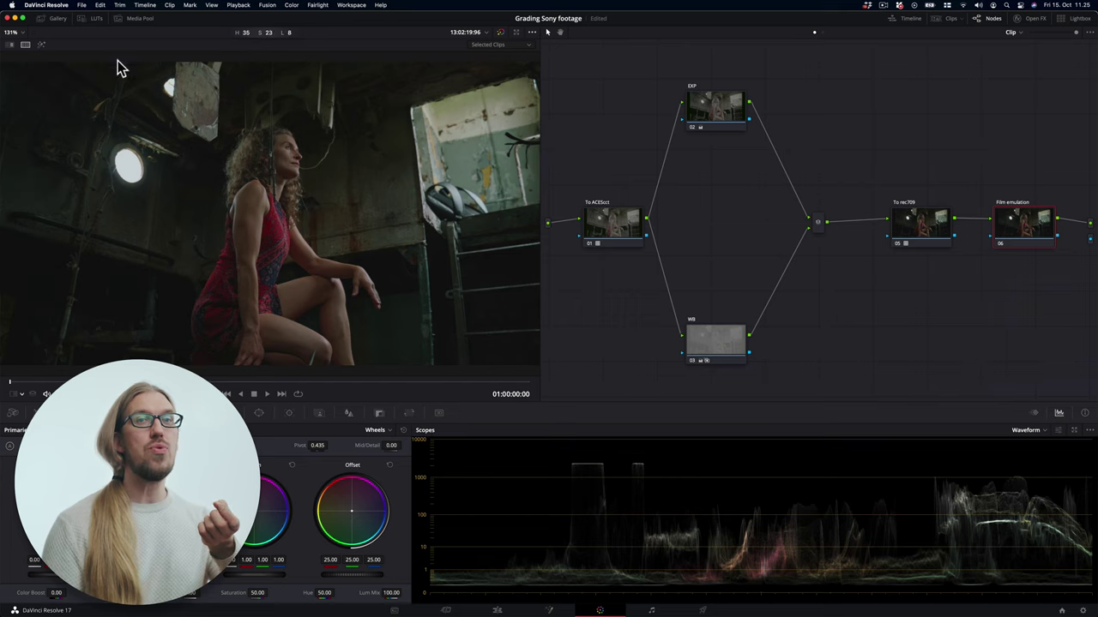
Apply the "Joo.Works - Fujifilm neutral" LUT to the Film emulation node and set its key output gain to 0.5.
click(86, 18)
click(41, 207)
double_click(121, 271)
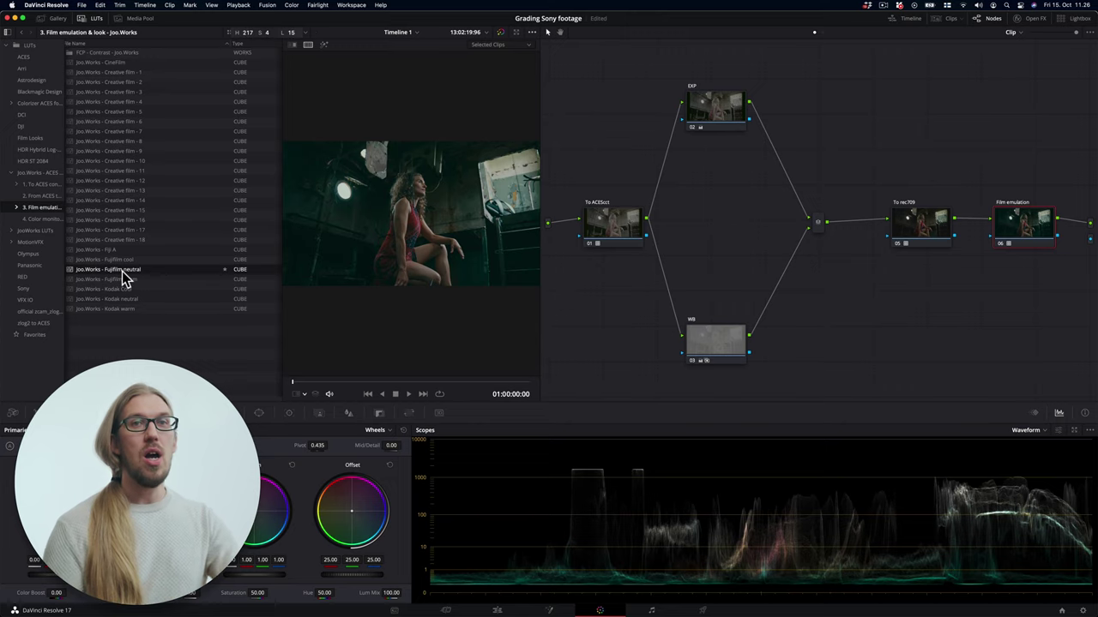
click(379, 412)
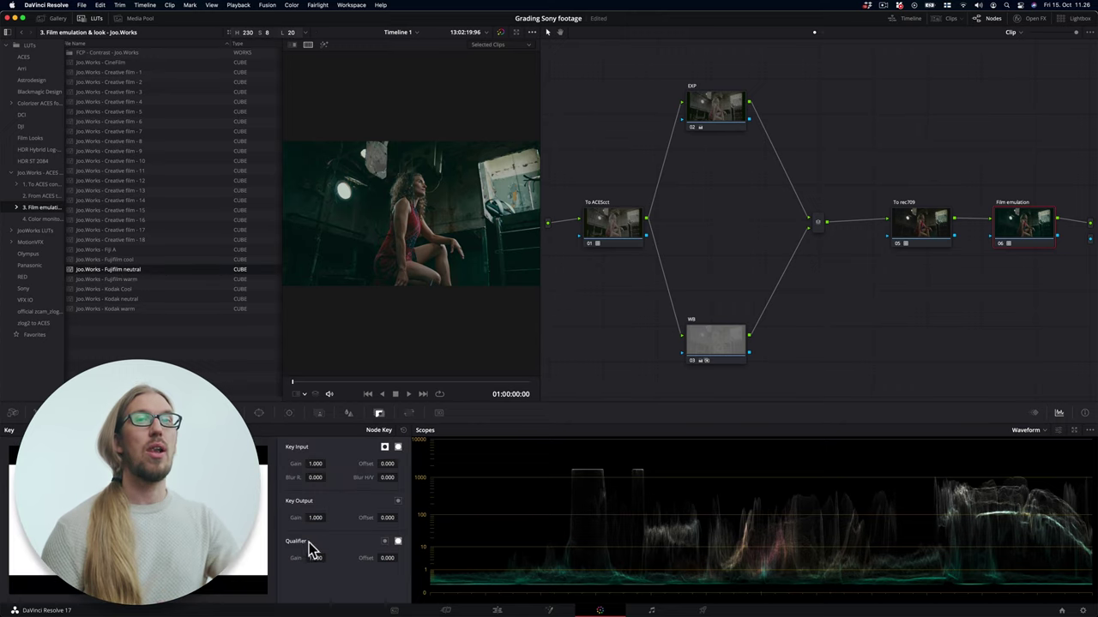
key(Return)
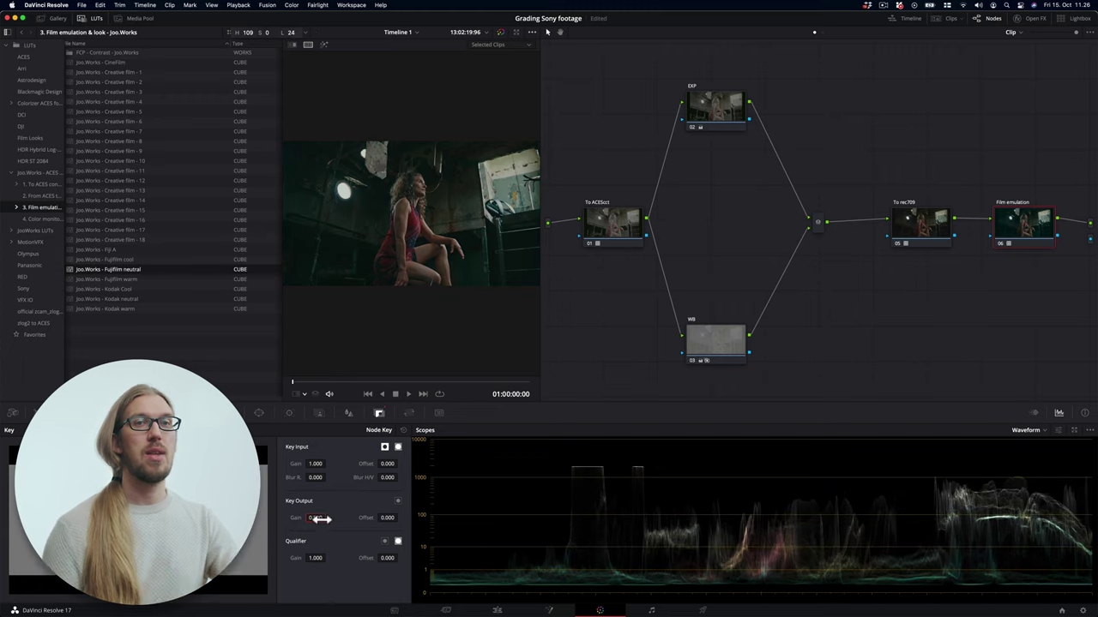
click(92, 18)
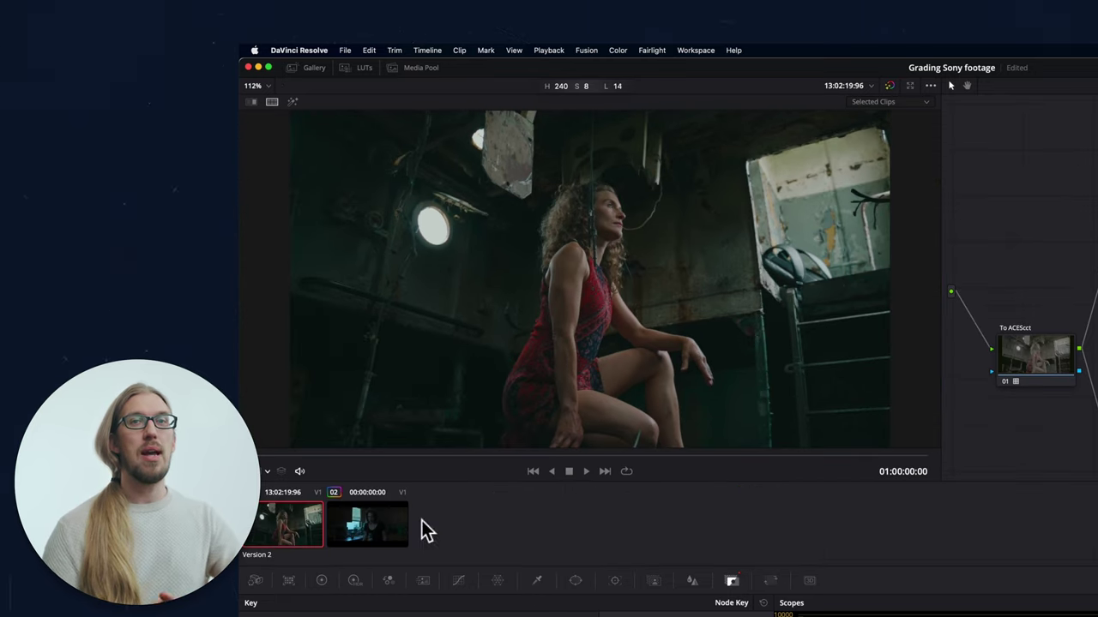
Show the graded clip and the reference still side by side in a split screen of the selected clips.
super+click(361, 523)
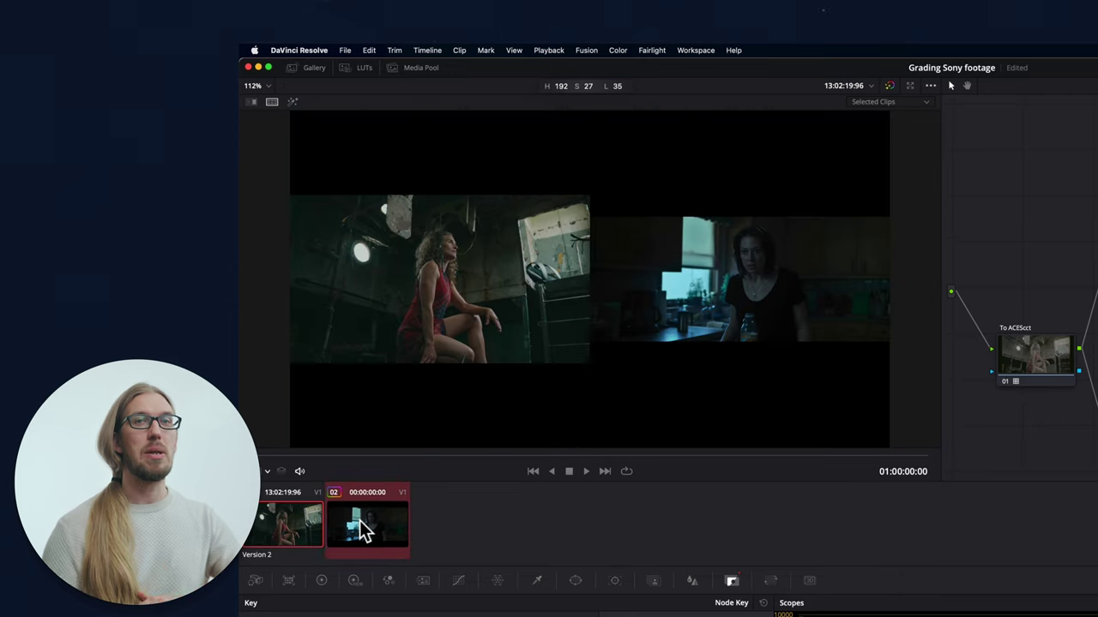
click(272, 102)
click(272, 102)
click(868, 101)
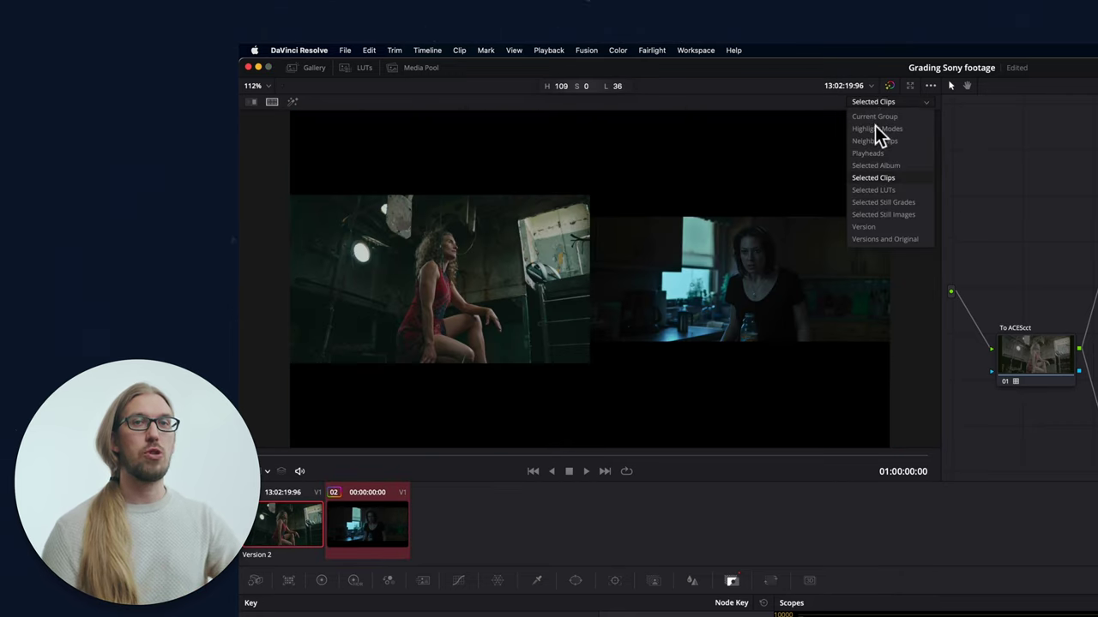
click(883, 185)
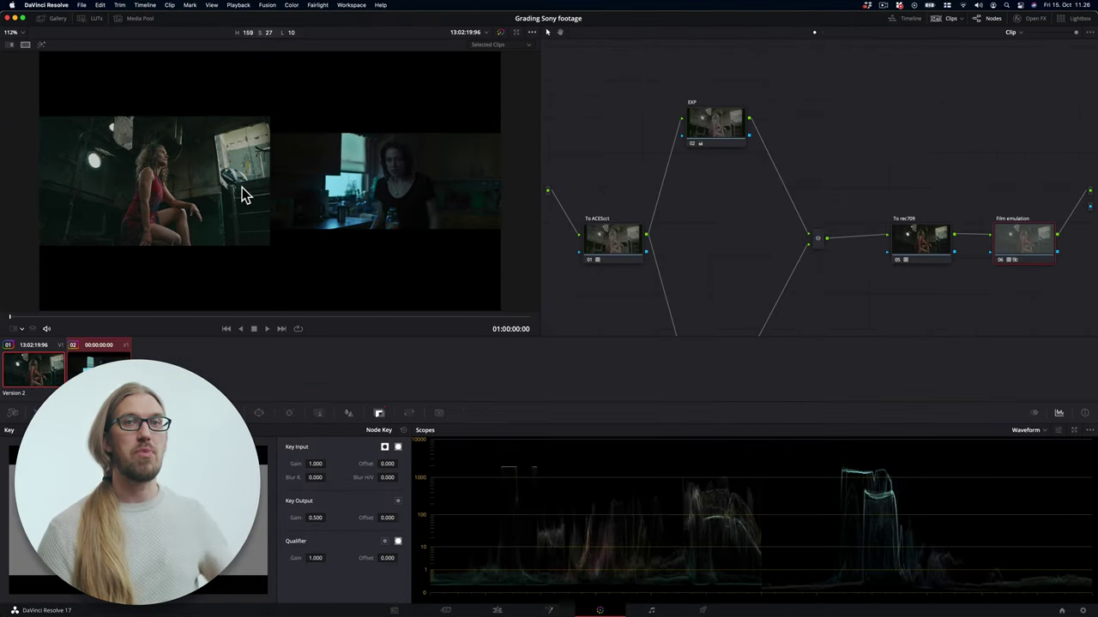
Add a serial node labelled "Crop" after the Film emulation node, with a rectangular window whose four softness values are 0.
key(alt+s)
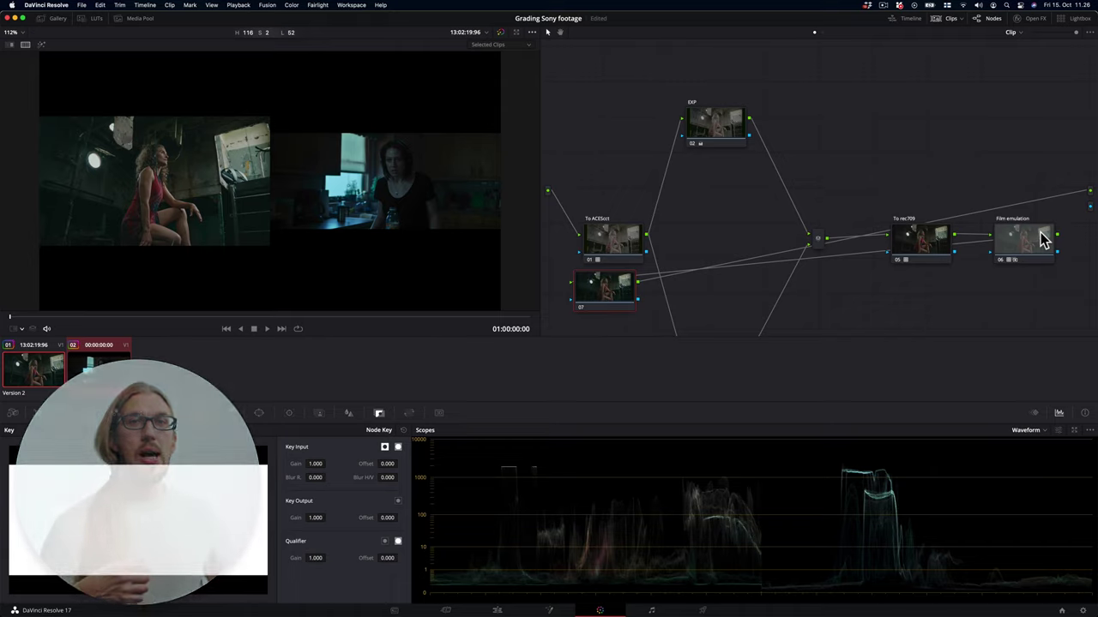
text(Crop)
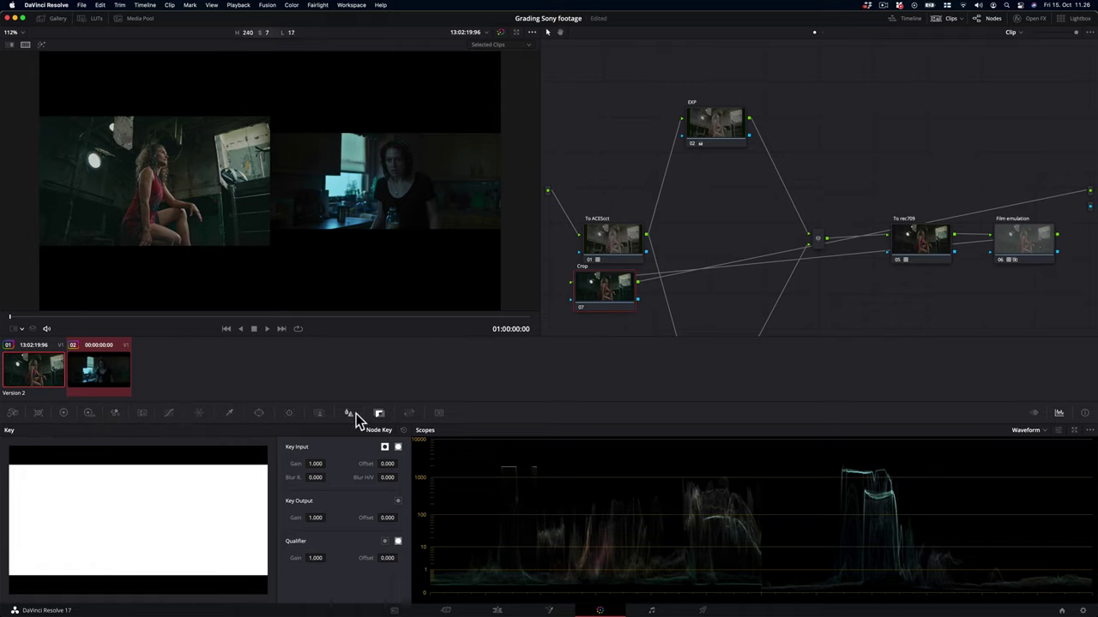
click(260, 413)
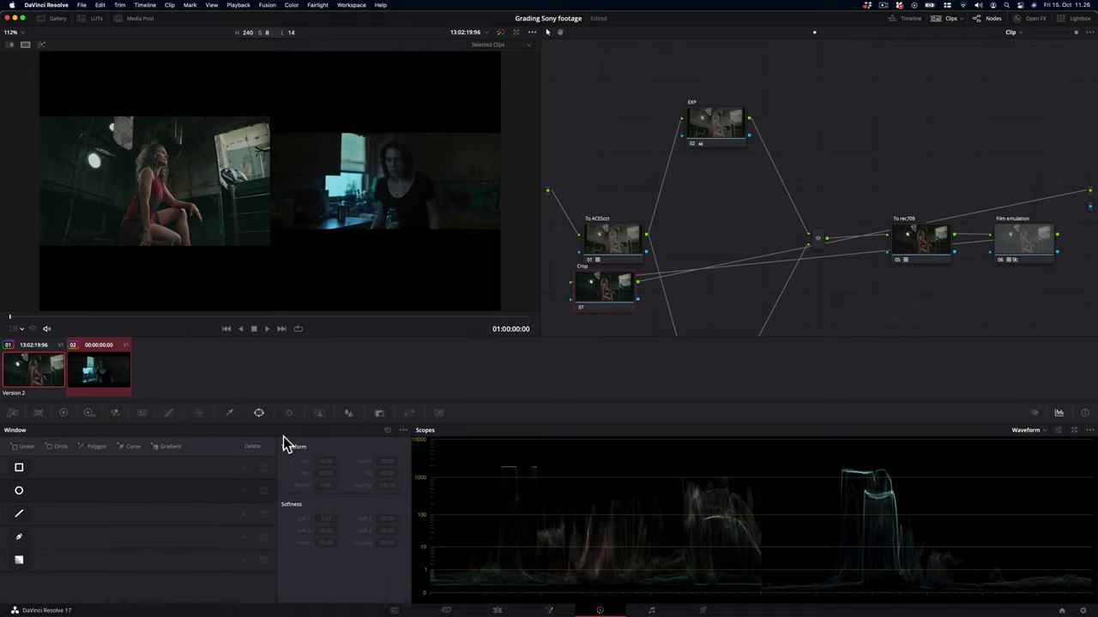
click(19, 470)
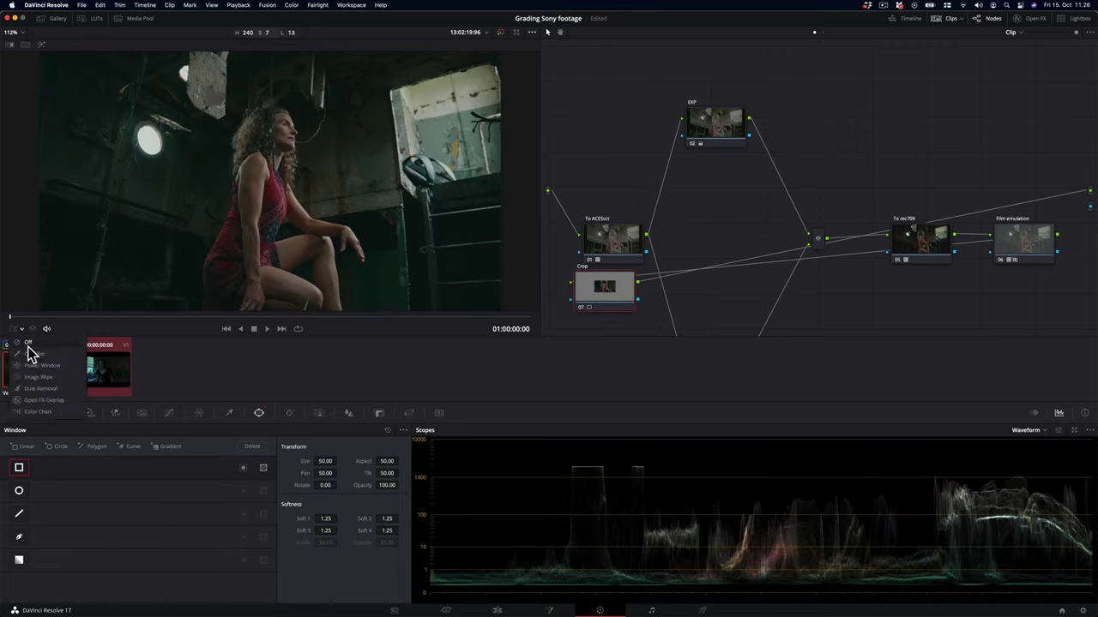
drag(328, 530, 300, 530)
drag(384, 517, 360, 528)
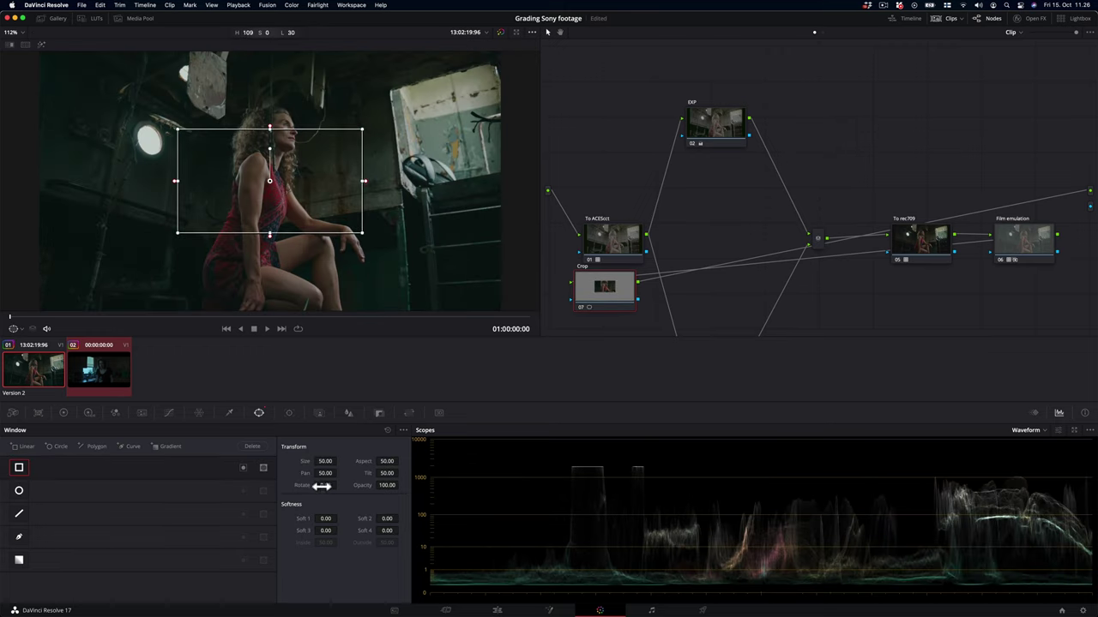
Resize the Crop node's window to size 64.80 and aspect 76.40, and connect its key output to the graph's alpha output.
drag(387, 461, 421, 461)
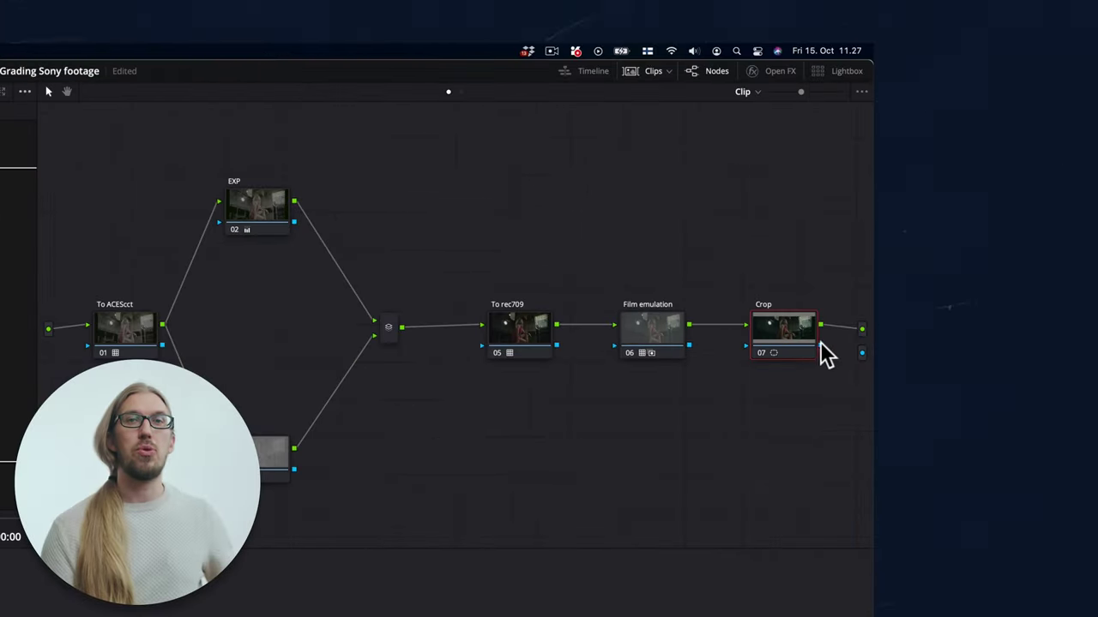
drag(821, 345, 861, 351)
right_click(842, 398)
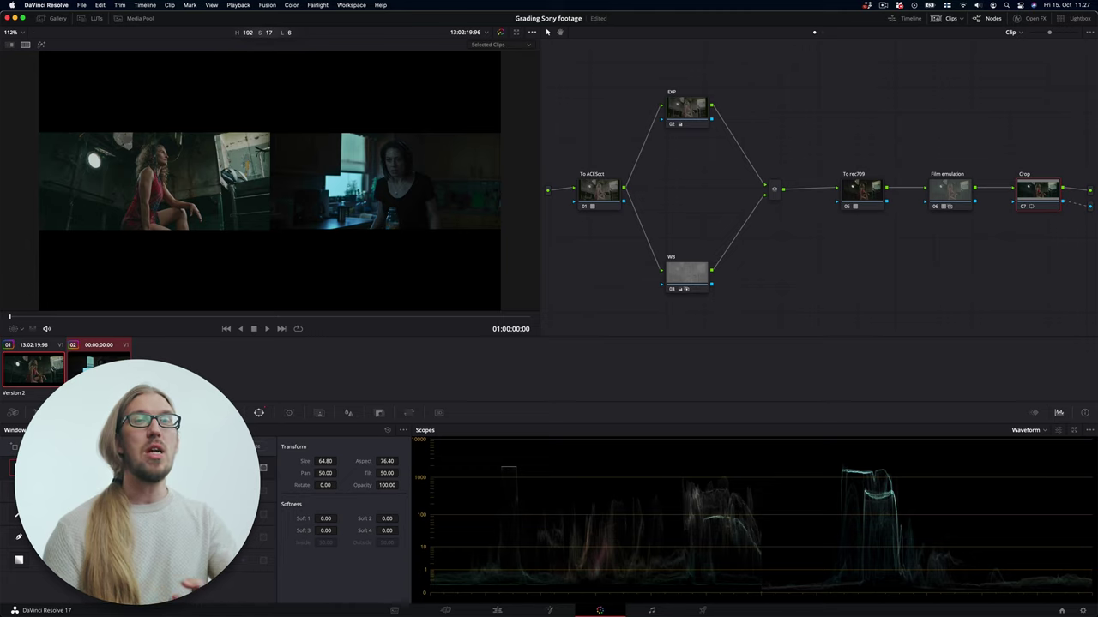
Label the reference still's first node "B&W" and save it as a shared node.
click(99, 373)
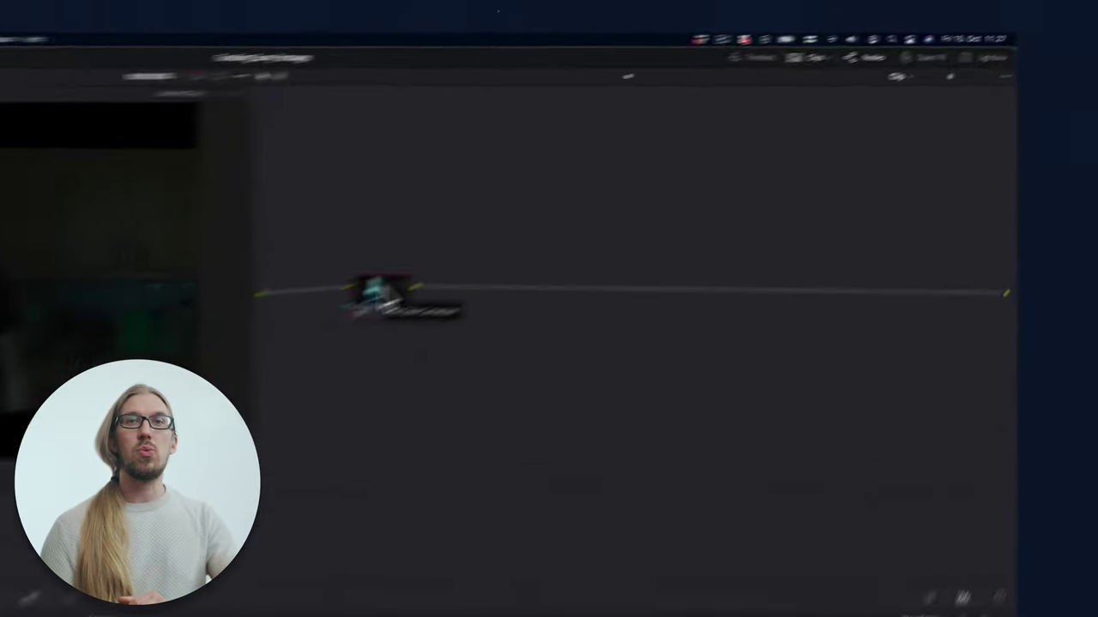
right_click(381, 295)
click(371, 405)
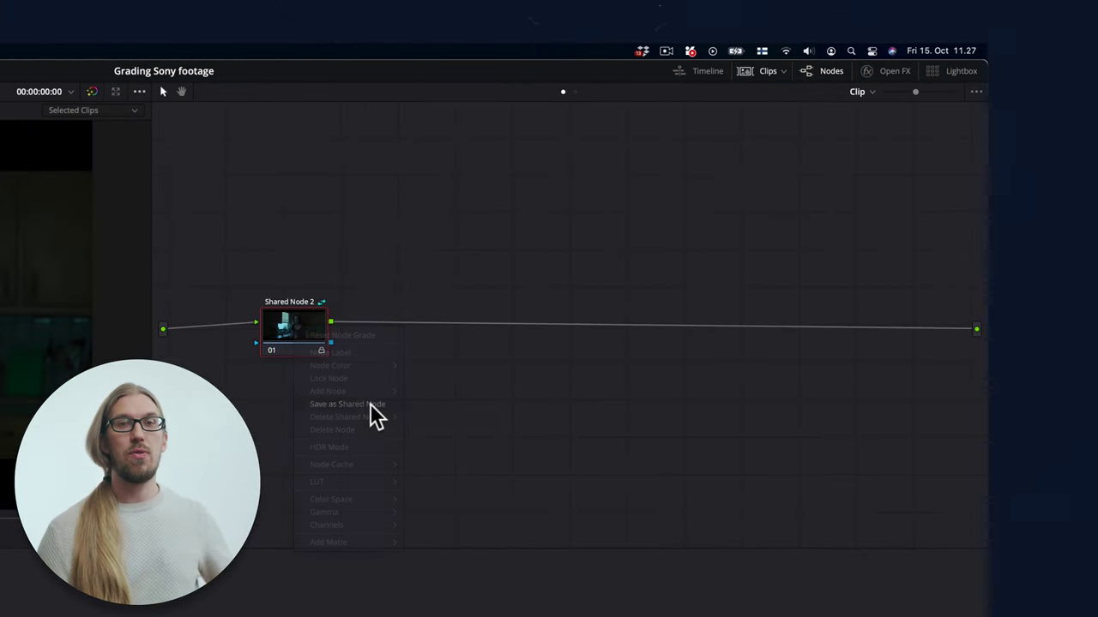
right_click(295, 315)
click(337, 369)
double_click(286, 326)
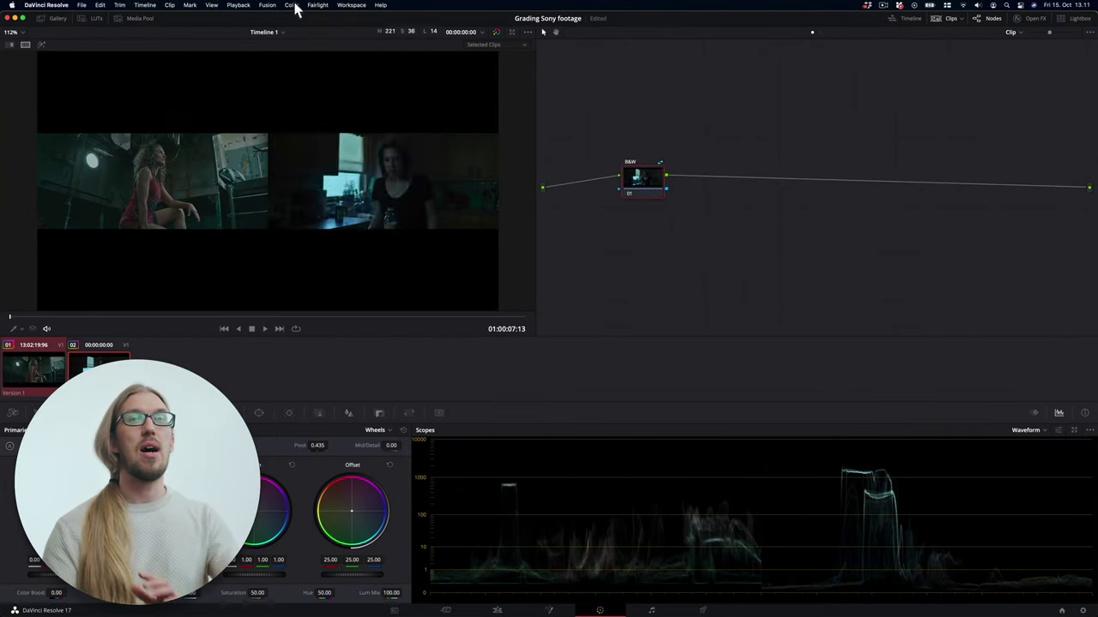
click(296, 6)
click(344, 139)
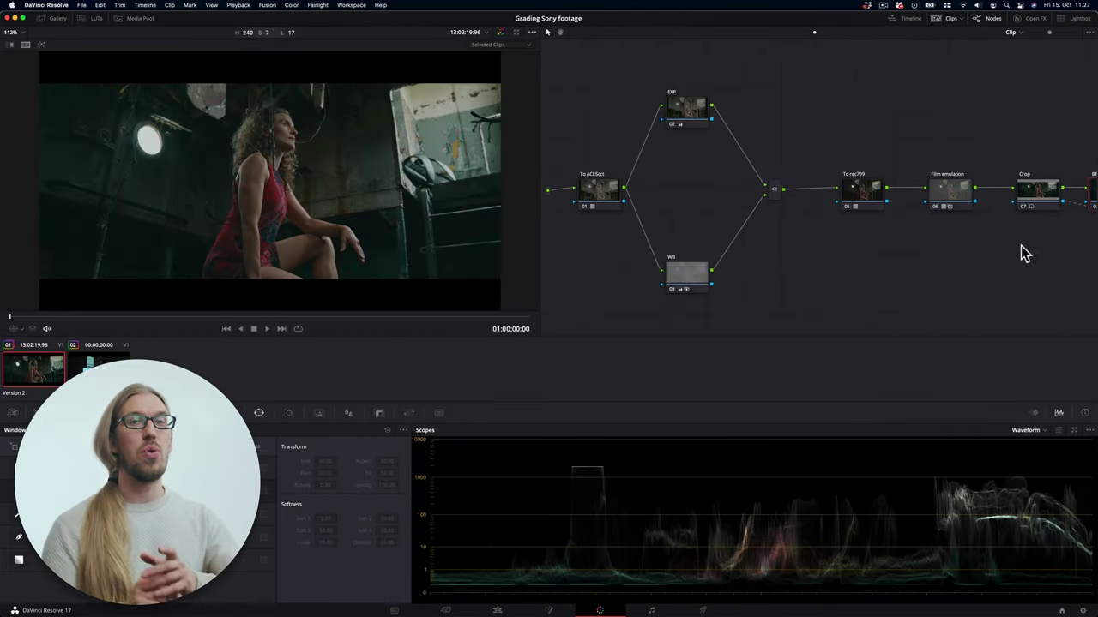
Append the shared "B&W 2" node after the graded clip's Crop node, make both images monochrome and toggle the node to compare.
right_click(1020, 245)
click(1008, 348)
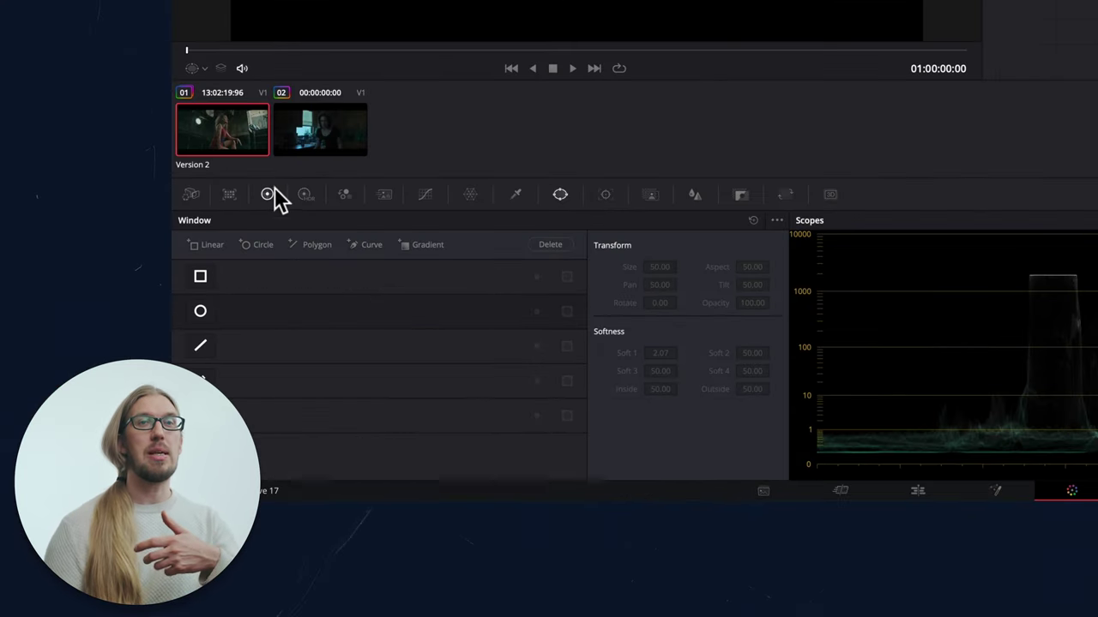
click(272, 190)
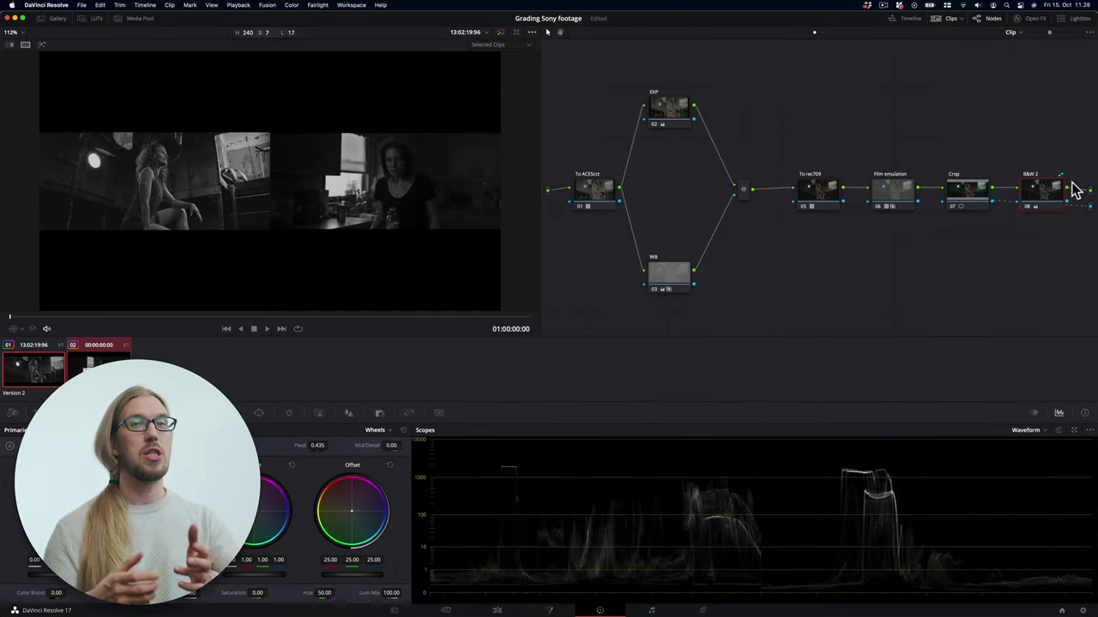
click(1030, 210)
click(1029, 211)
click(1029, 211)
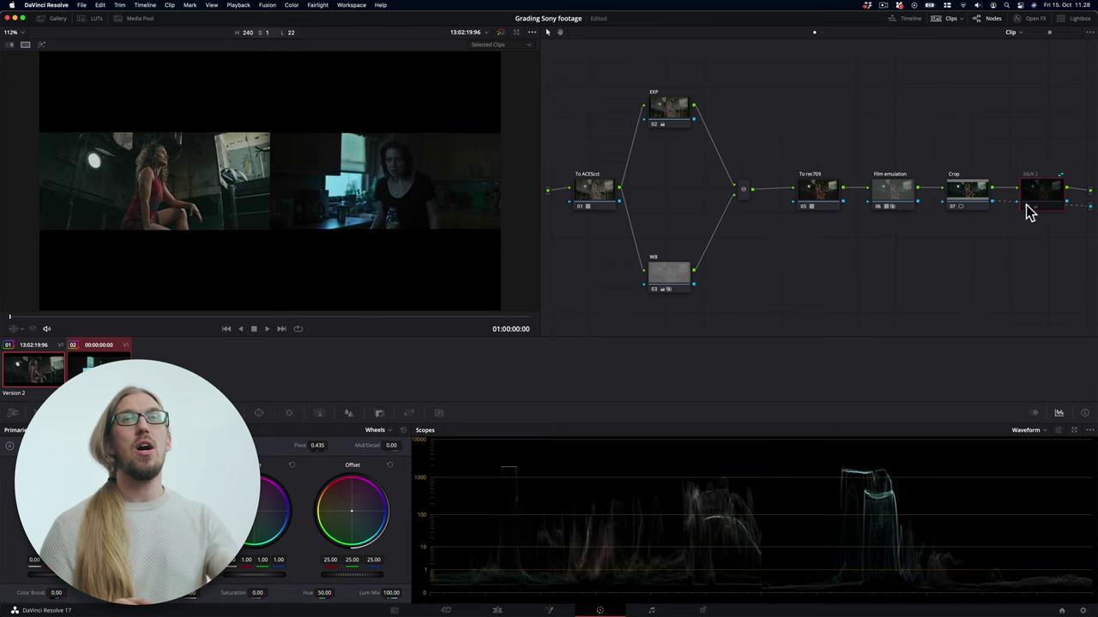
With the B&W 2 node enabled, darken the EXP node to offset 16.85 and gain 0.84, with lift at 0.07.
click(1030, 211)
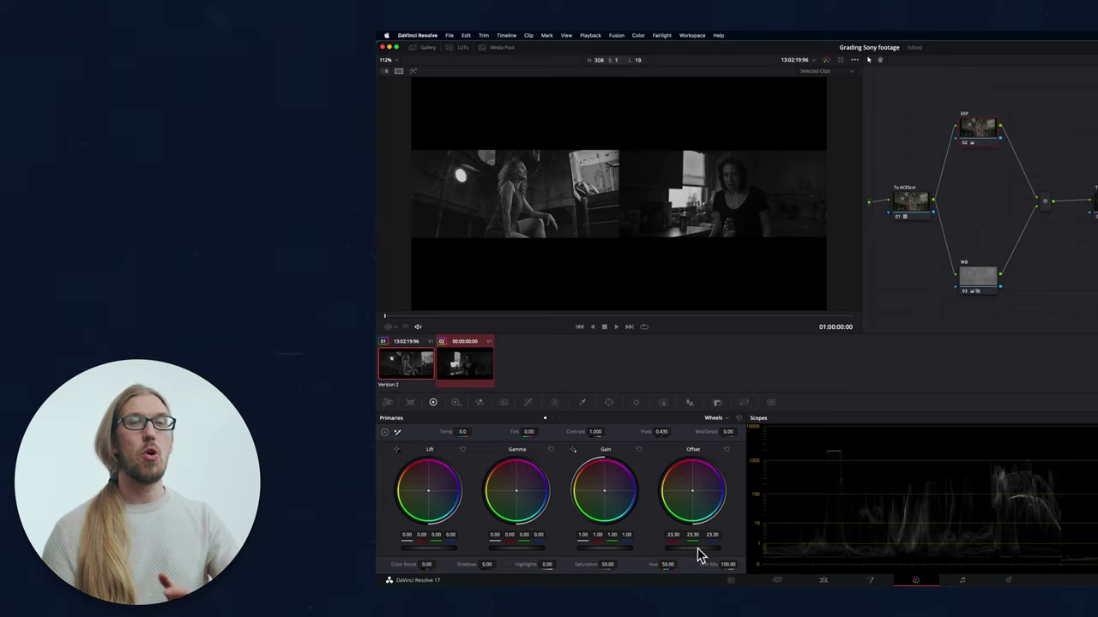
drag(693, 548, 587, 548)
drag(414, 547, 427, 547)
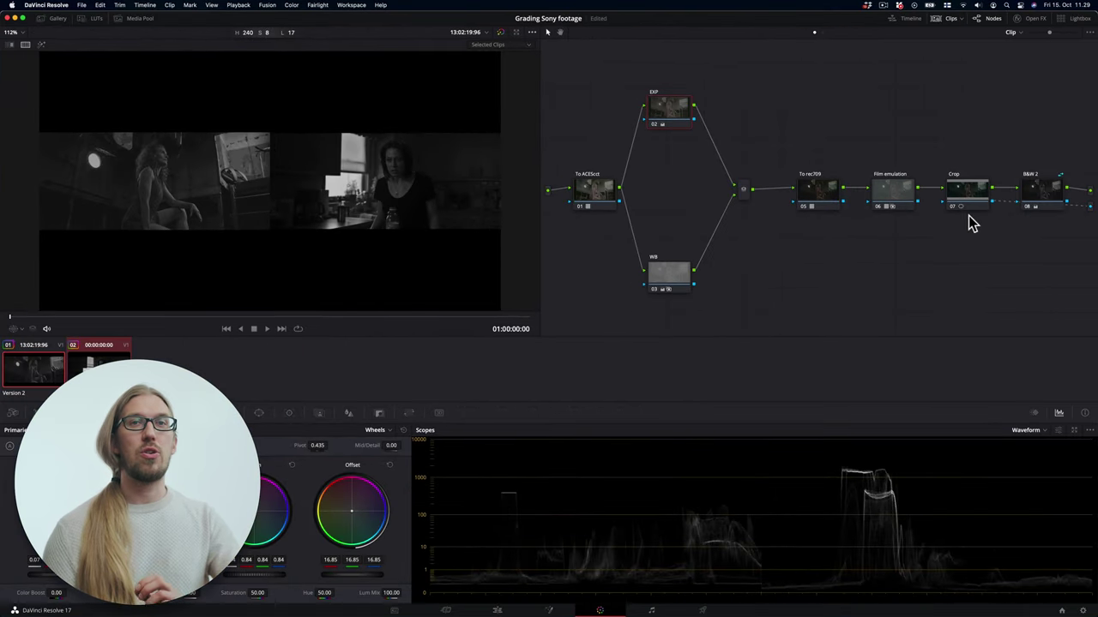
Add a serial node labelled "Contrast" after the Film emulation node and tidy up the node graph.
click(902, 199)
key(alt+s)
text(Contrast)
right_click(859, 259)
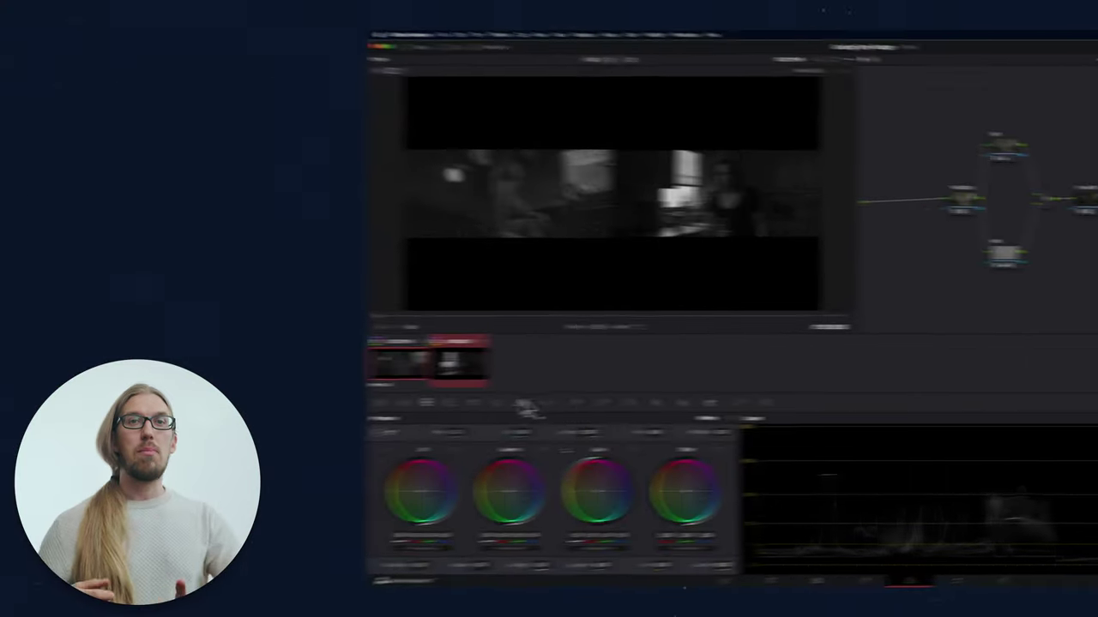
Shape the Contrast node's custom curve by moving the white point inward and pulling the lower midtones down.
click(169, 413)
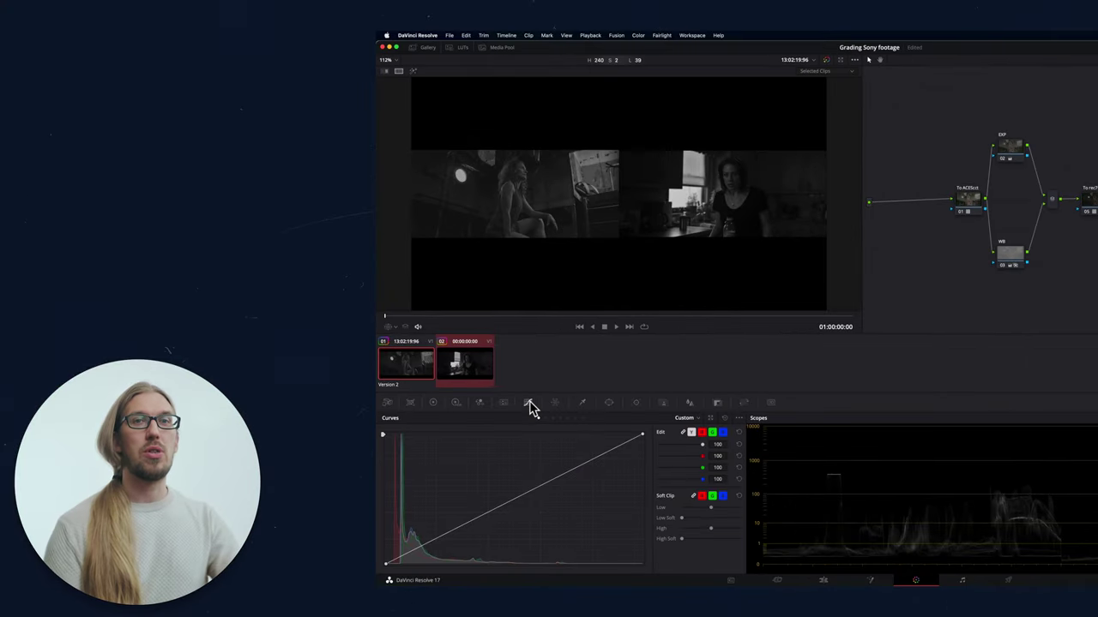
drag(643, 440, 595, 439)
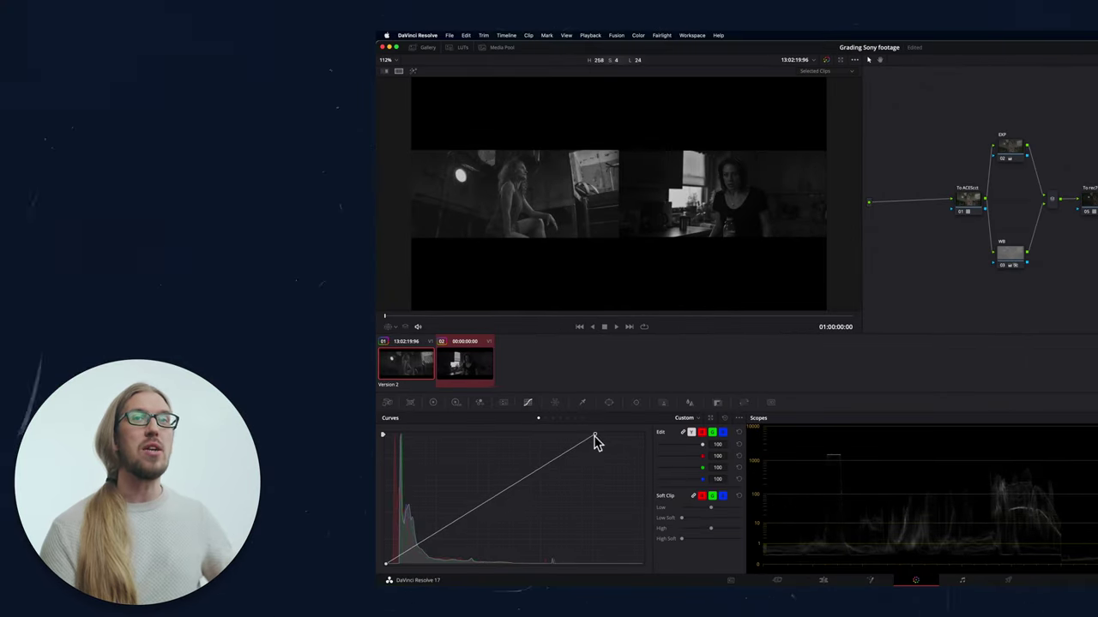
mouse_move(472, 512)
mouse_down()
mouse_move(470, 527)
mouse_move(421, 554)
mouse_move(471, 529)
mouse_up()
scroll(589, 199, up, 4)
scroll(641, 206, down, 4)
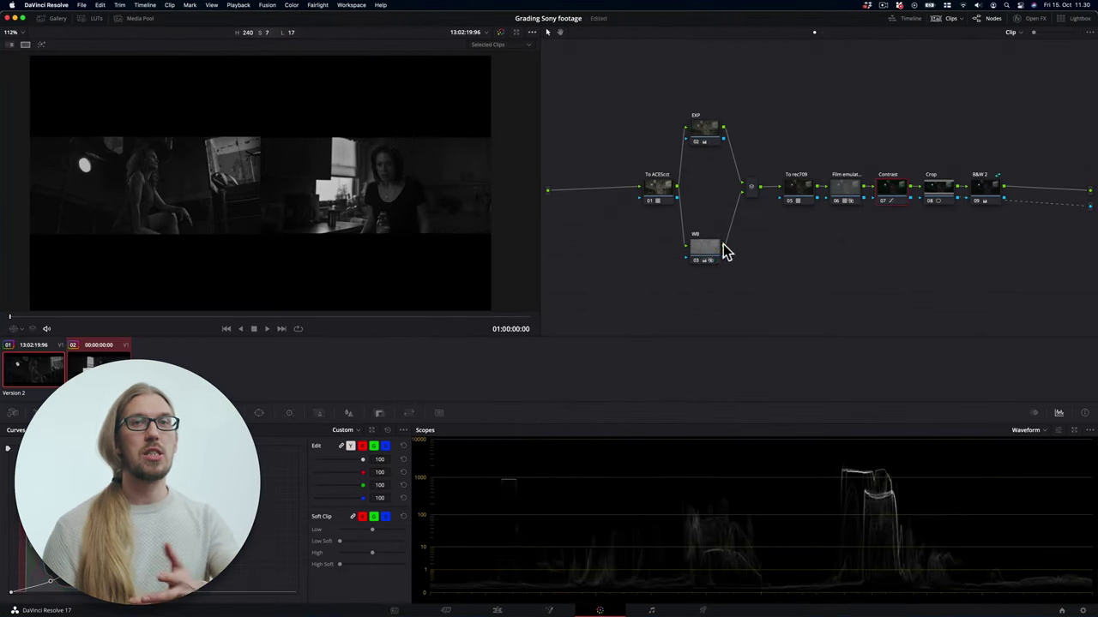
Add a parallel node labelled "SH HDR" below the WB node and tidy up the node graph.
click(1000, 262)
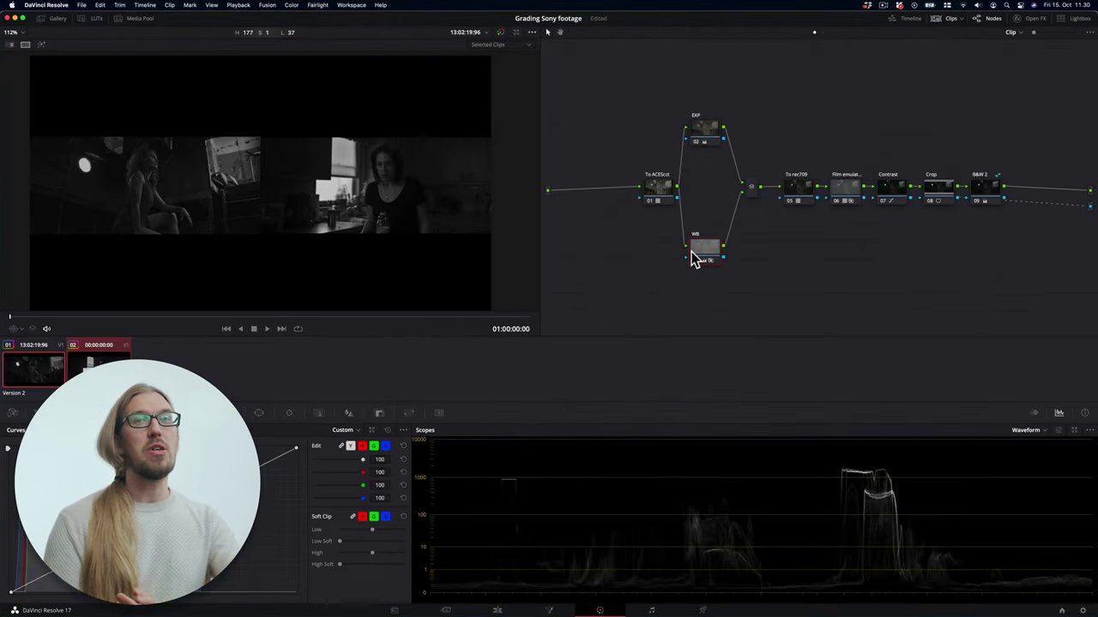
key(alt+p)
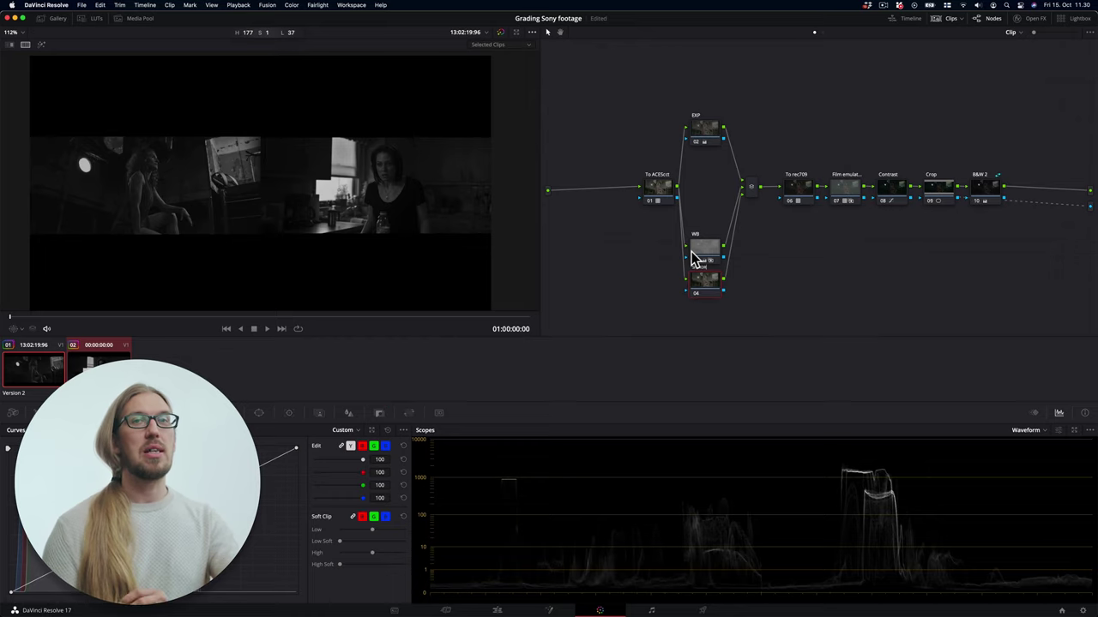
right_click(783, 243)
click(828, 342)
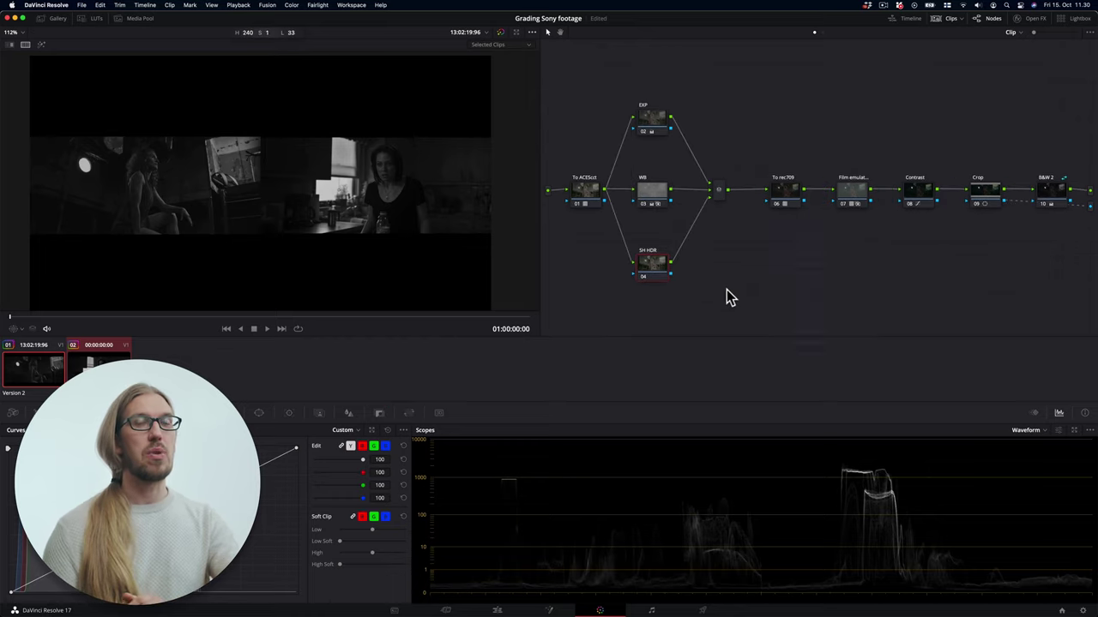
Qualify the SH HDR node's darker tones with luminance high 52.5, high softness 16.6 and denoise 100, checking the matte without the split screen.
click(229, 411)
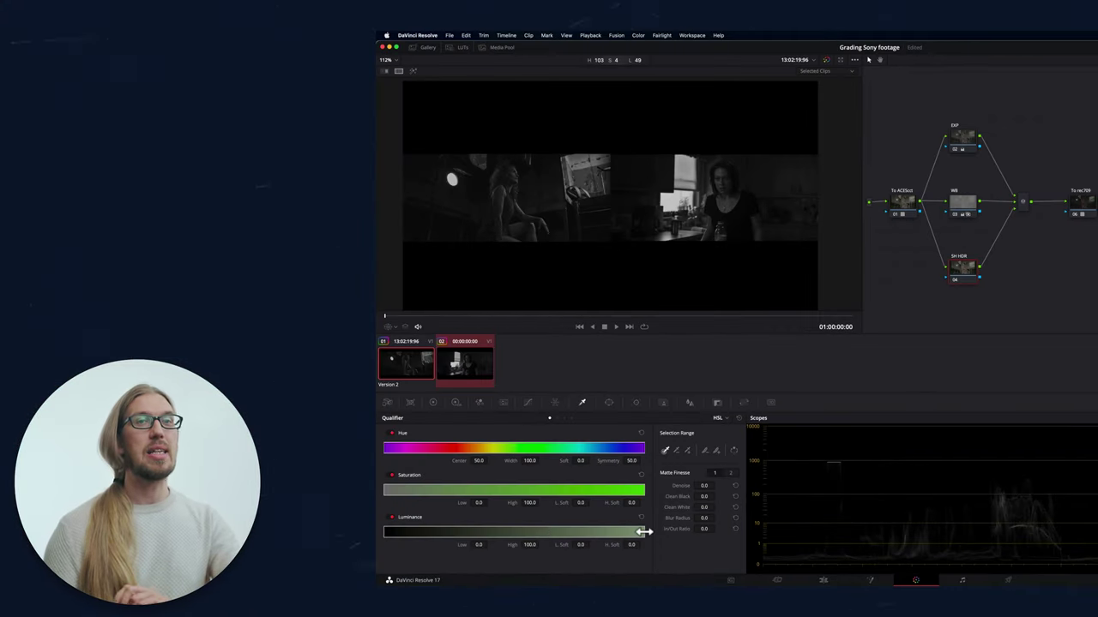
click(398, 71)
drag(642, 531, 501, 532)
drag(683, 488, 731, 488)
key(shift+h)
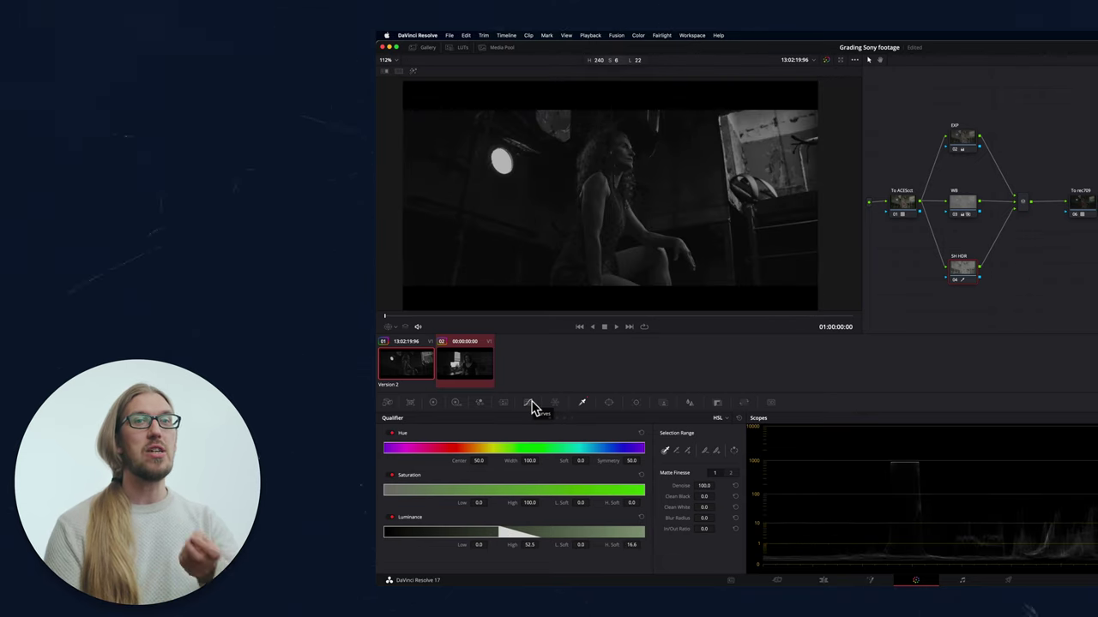
Shape the SH HDR node's custom curve against the reference still, raising the black point and midtones while holding down the shadows.
click(528, 402)
key(ctrl+alt+w)
key(alt+f)
drag(390, 561, 380, 553)
drag(513, 502, 510, 477)
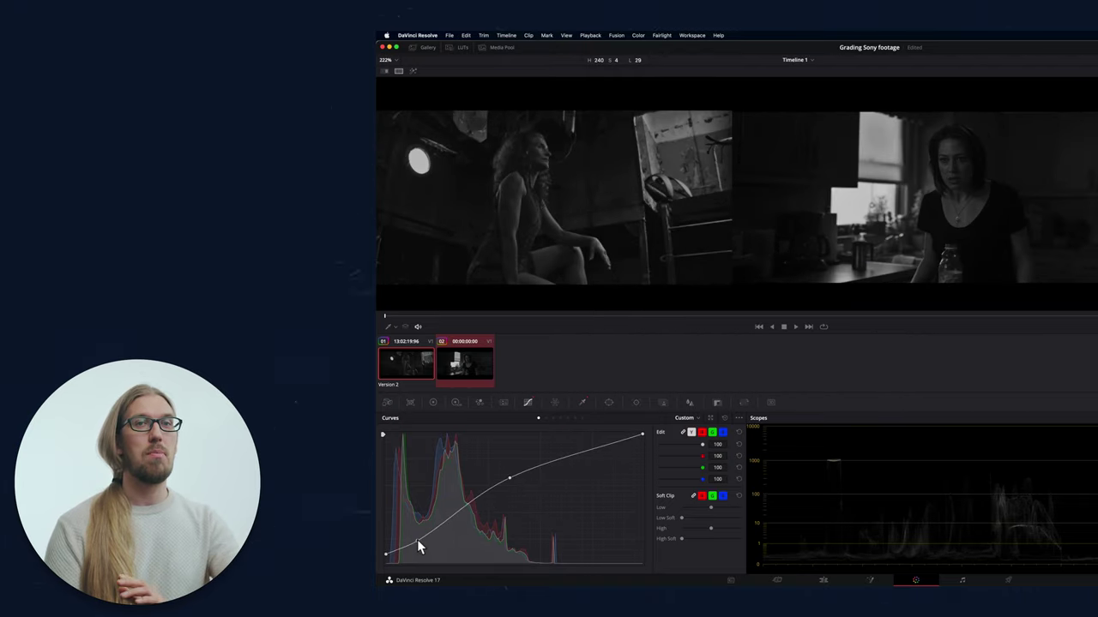
click(419, 544)
drag(510, 478, 505, 486)
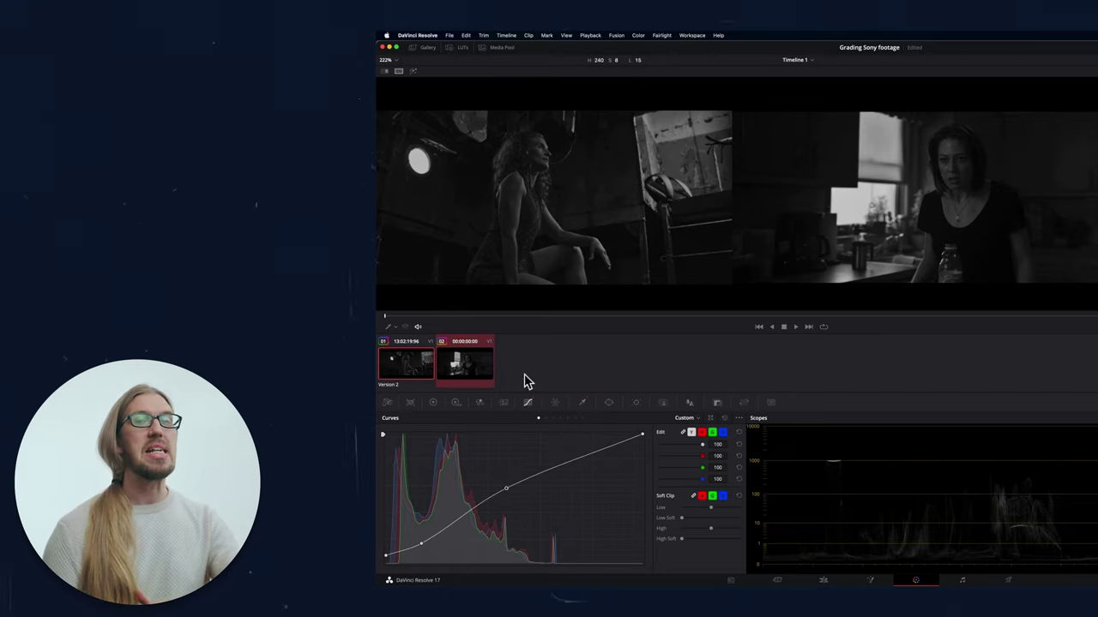
scroll(729, 224, down, 5)
scroll(735, 187, up, 5)
click(1096, 47)
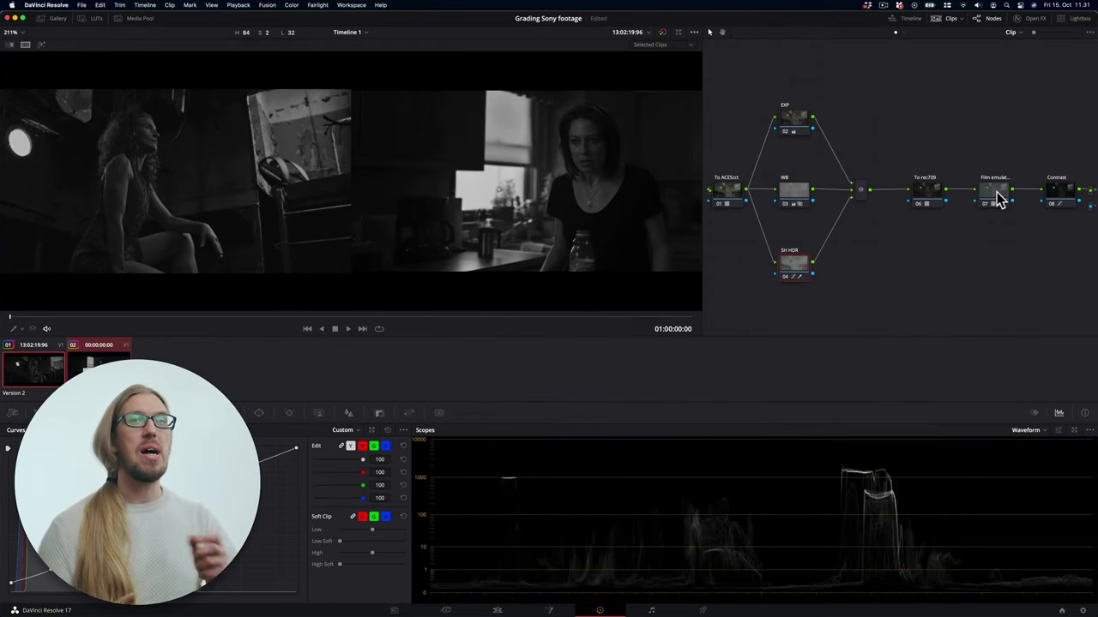
Add a parallel node labelled "Texture" below the Contrast node, widen the node graph area and tidy up the graph.
click(1054, 195)
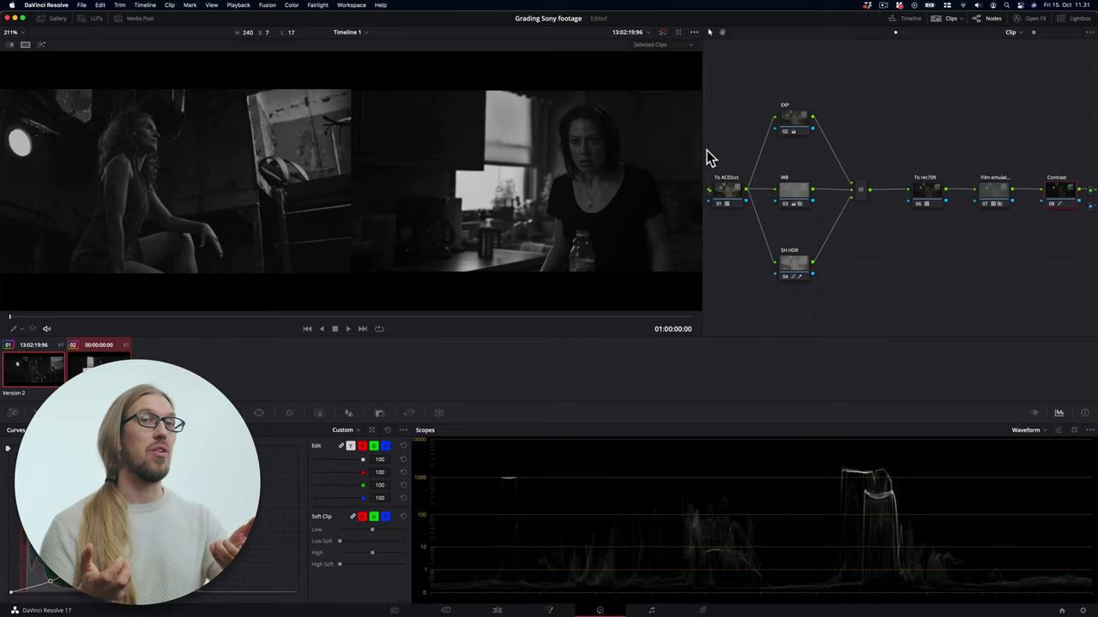
drag(703, 147, 536, 151)
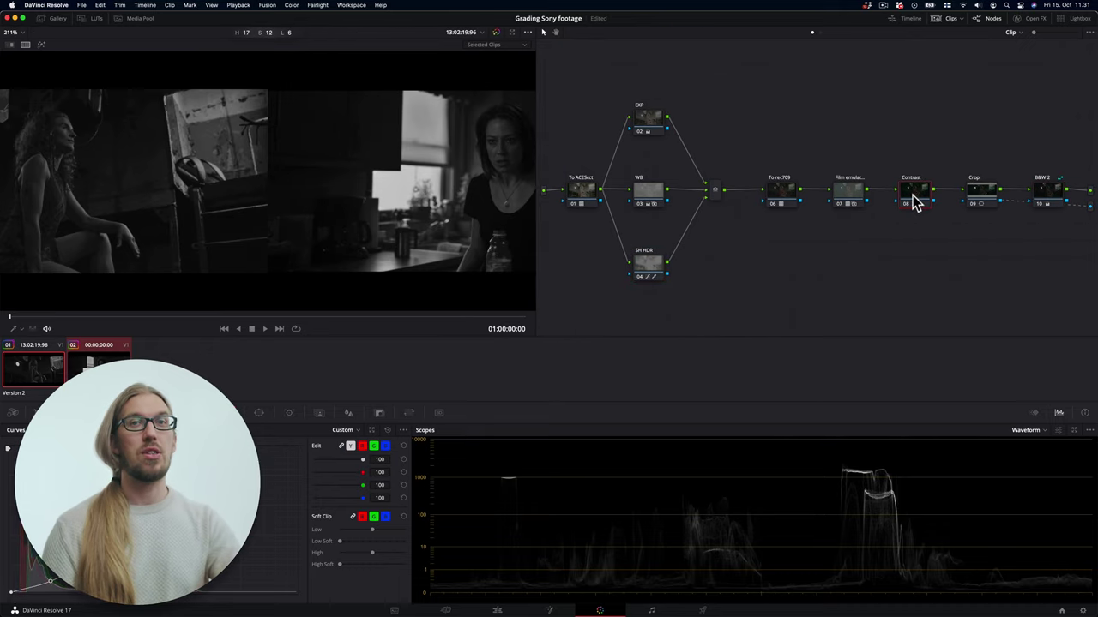
key(alt+p)
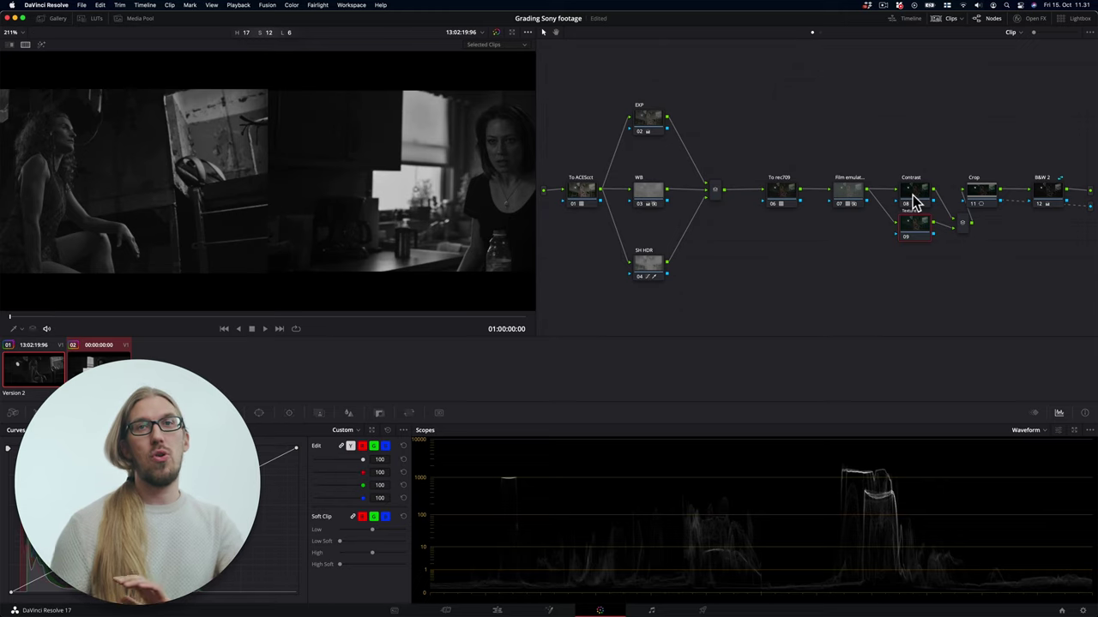
right_click(797, 128)
click(823, 234)
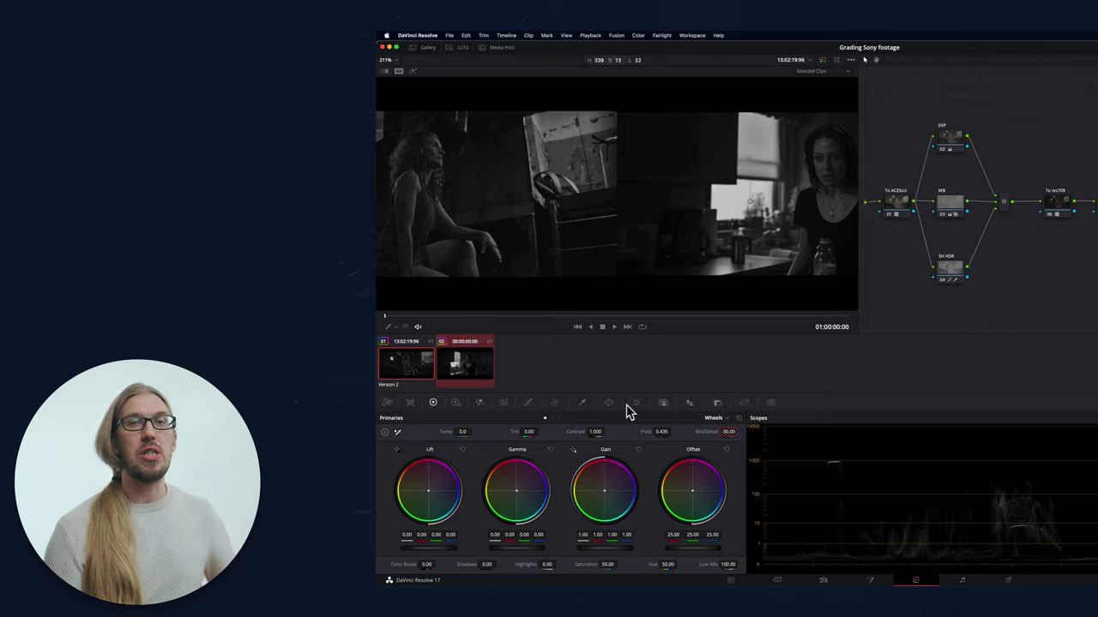
Soften the Texture node with midtone detail -30 and slightly lower the upper midtones on its luminance-only curve.
click(528, 402)
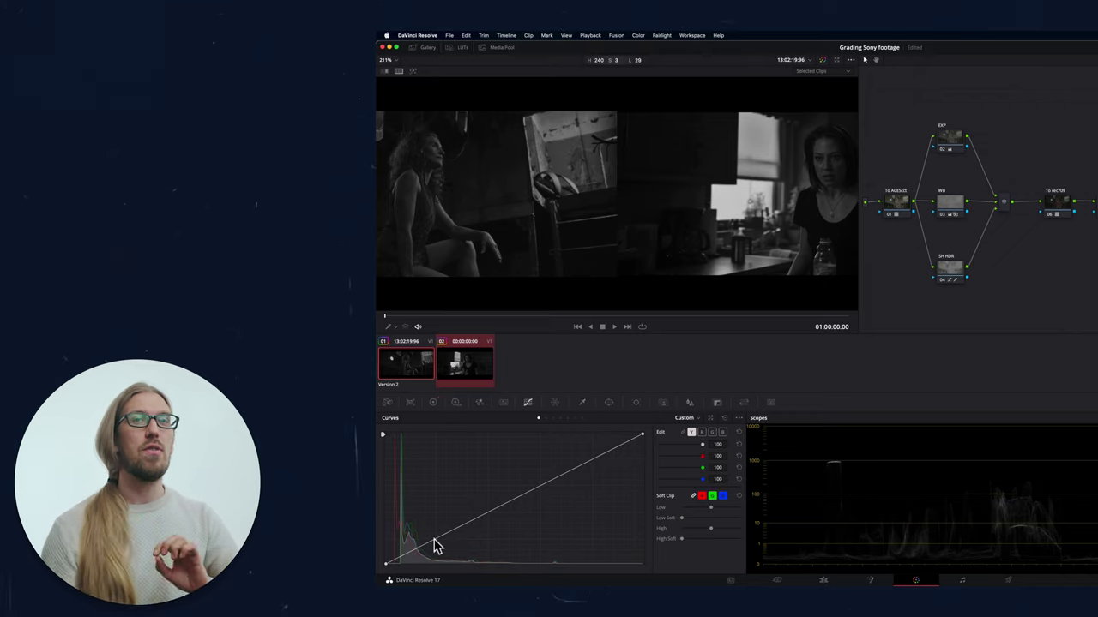
drag(555, 478, 557, 483)
scroll(502, 167, up, 4)
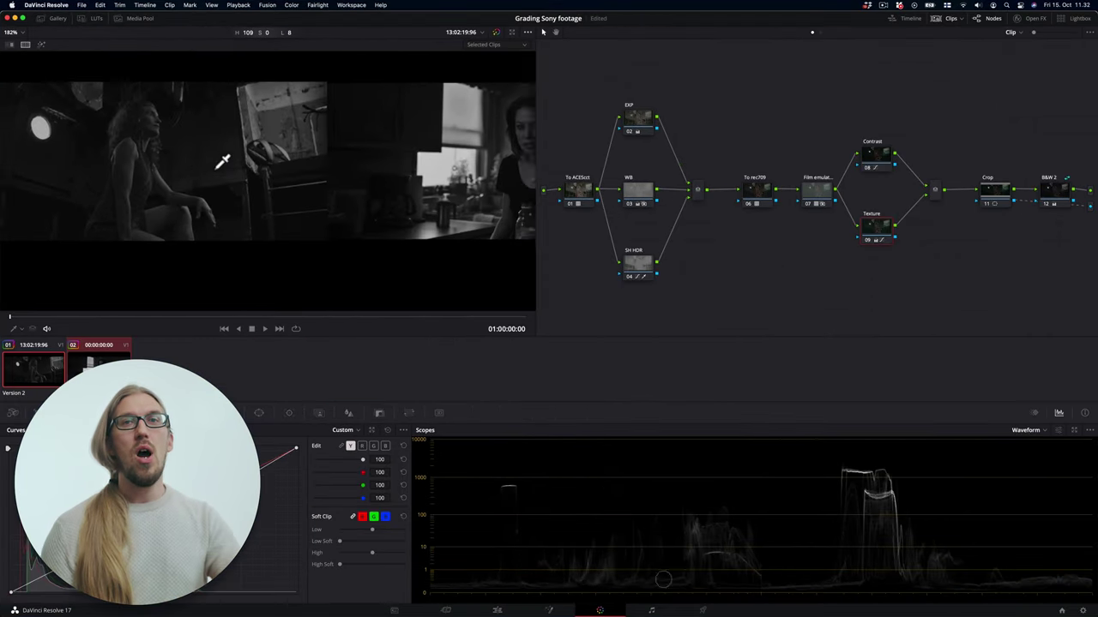
scroll(222, 161, down, 2)
Disable the B&W 2 node and shift the WB node's offset towards teal, to 16.65, 24.82 and 32.36.
click(1046, 206)
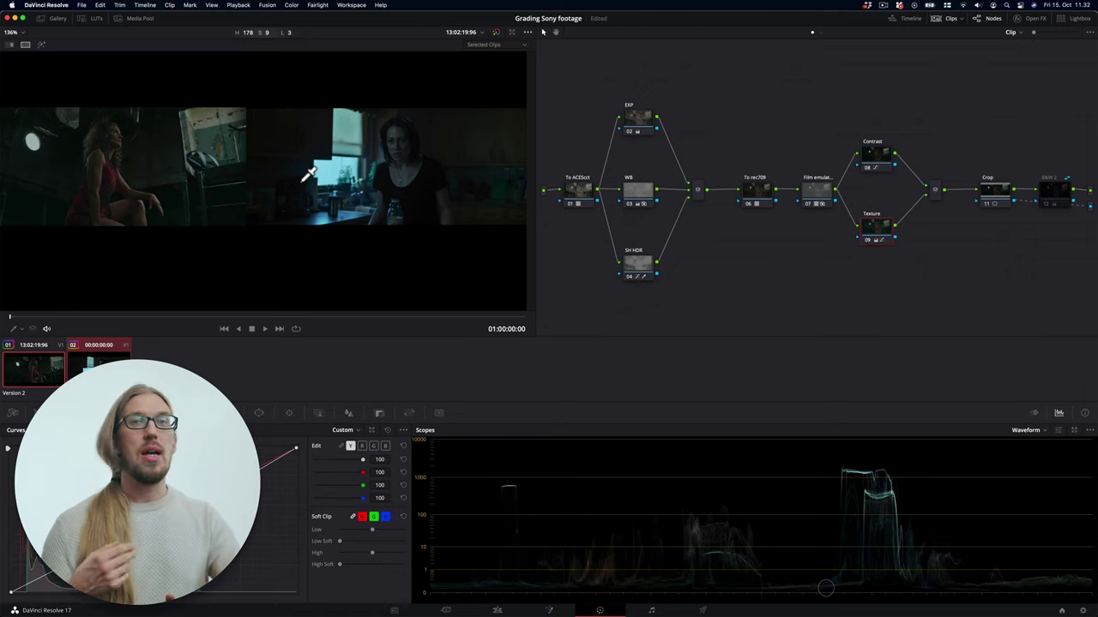
click(634, 190)
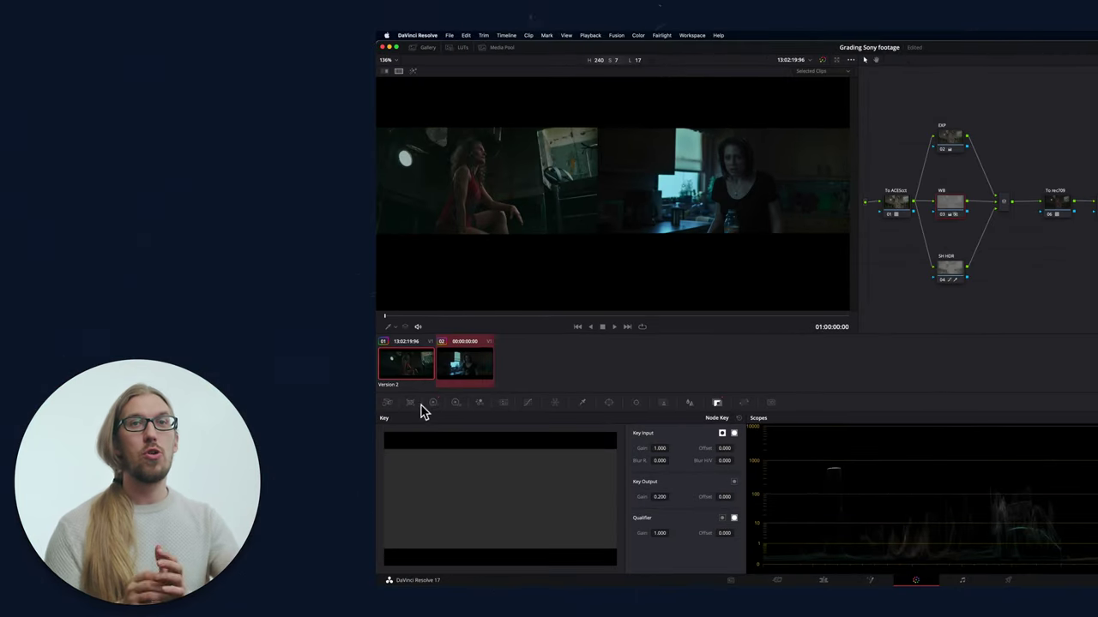
click(64, 412)
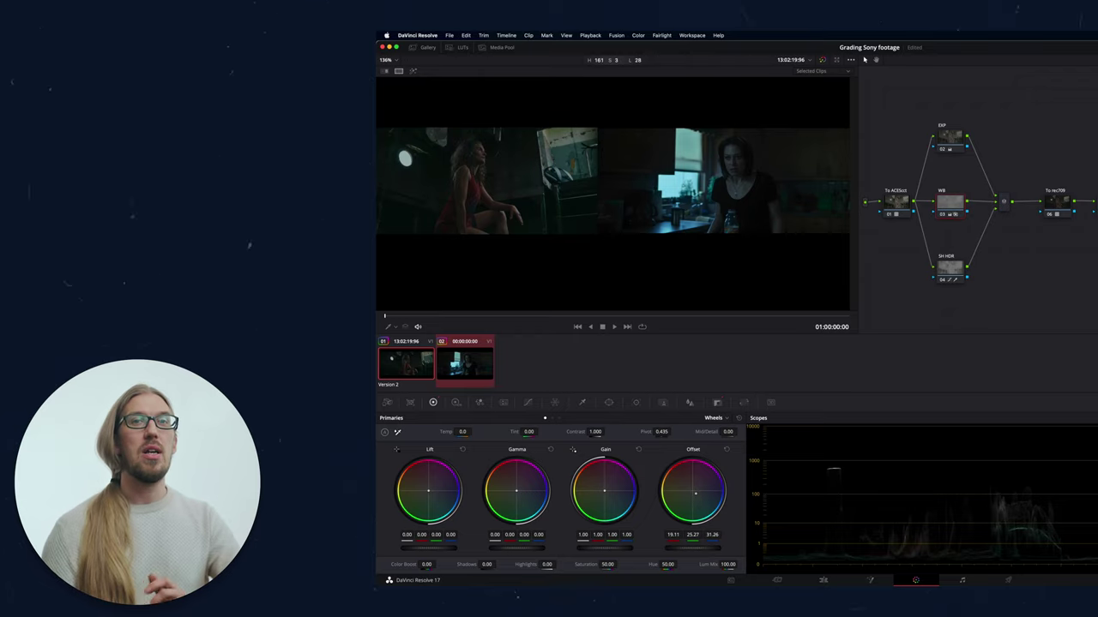
drag(695, 494, 696, 496)
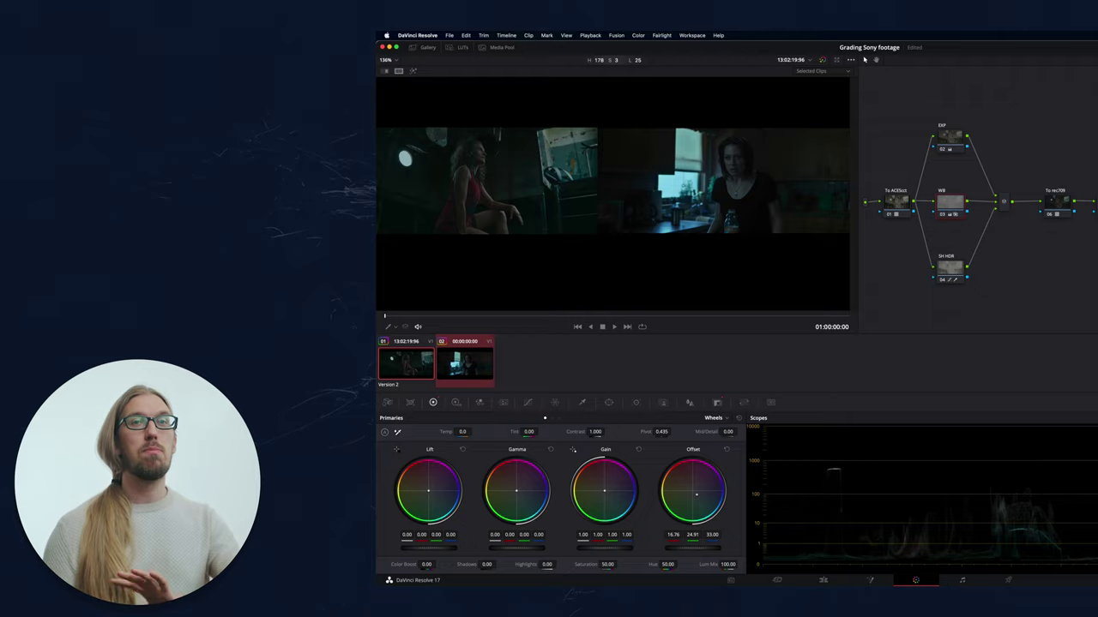
drag(696, 495, 696, 494)
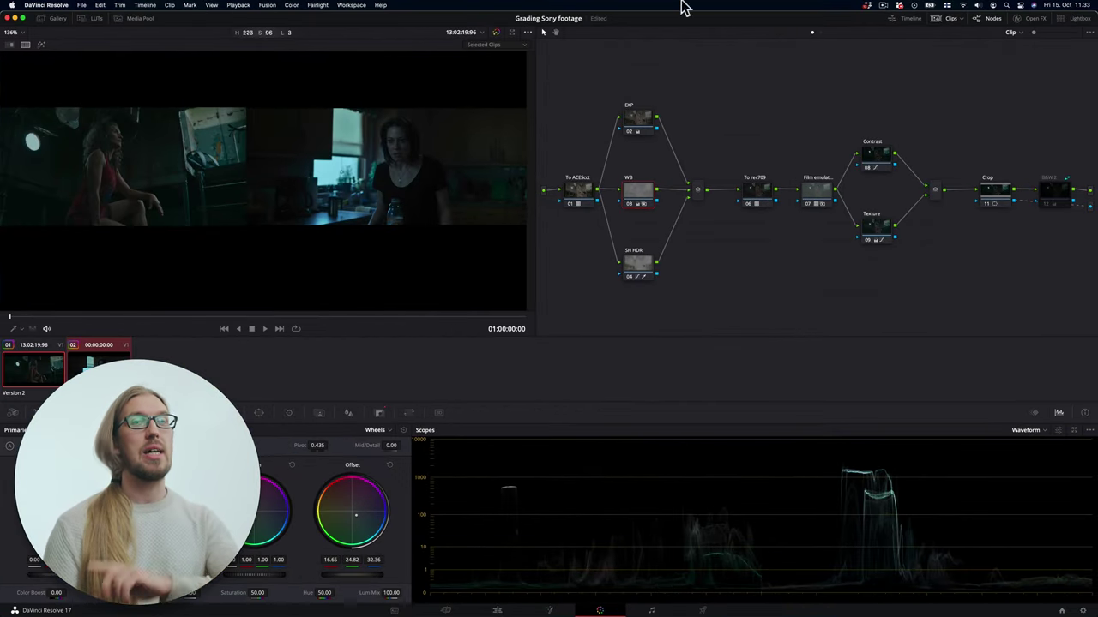
Add a parallel node labelled "Tone" below the Texture node and lower the highlight end of its red curve.
click(875, 234)
key(alt+p)
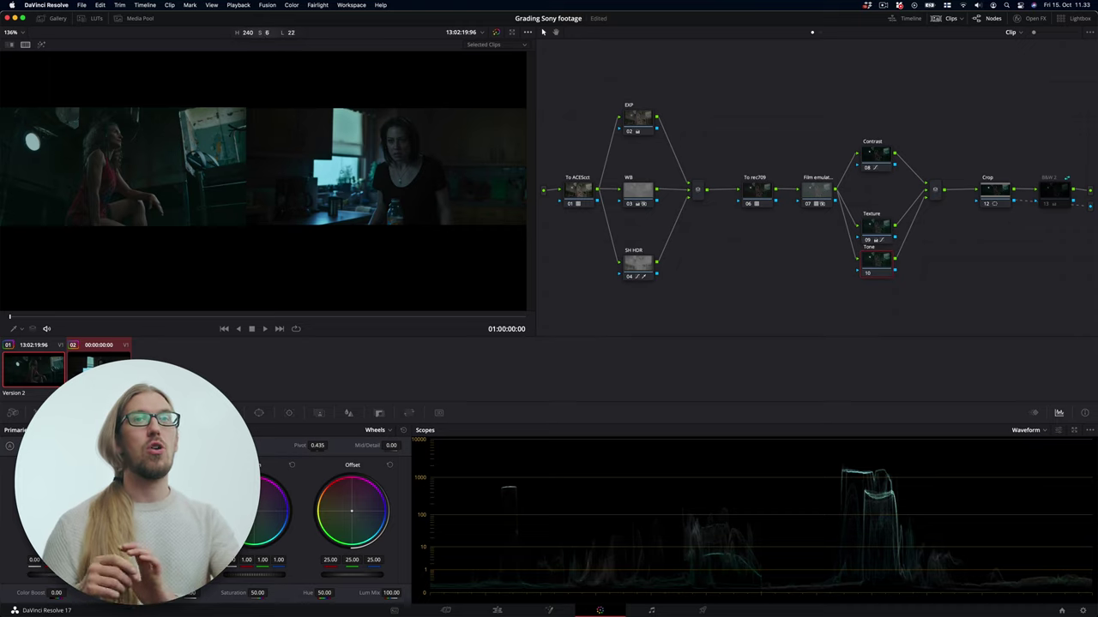
click(168, 413)
click(362, 445)
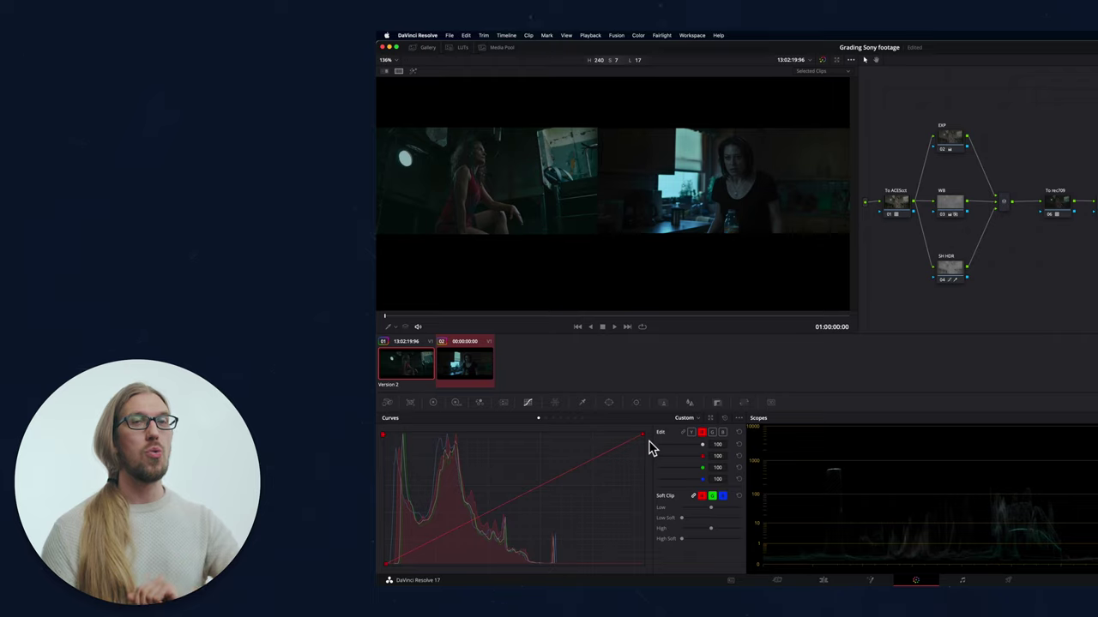
drag(642, 435, 645, 457)
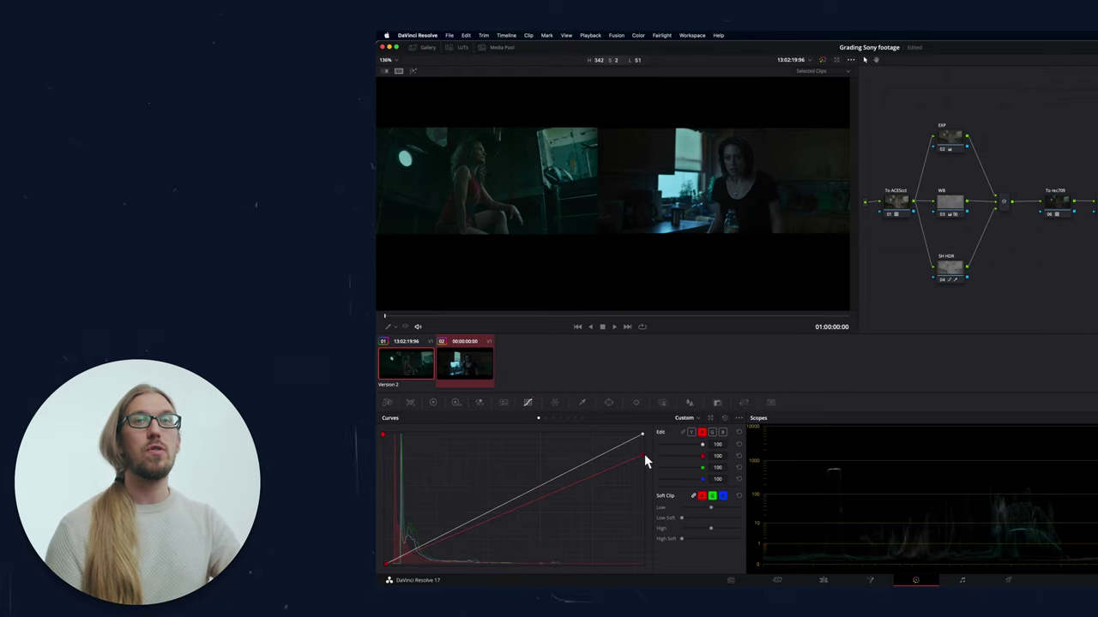
Lower the highlight end of the Tone node's green curve by a smaller amount than the red and inspect the shot up close.
click(713, 434)
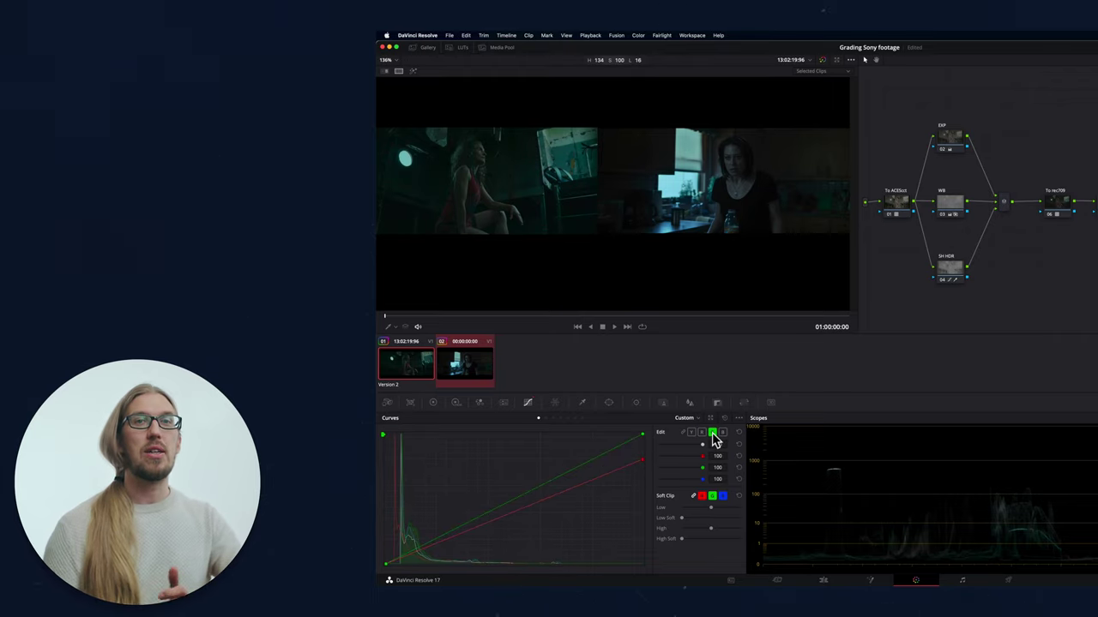
drag(643, 435, 643, 449)
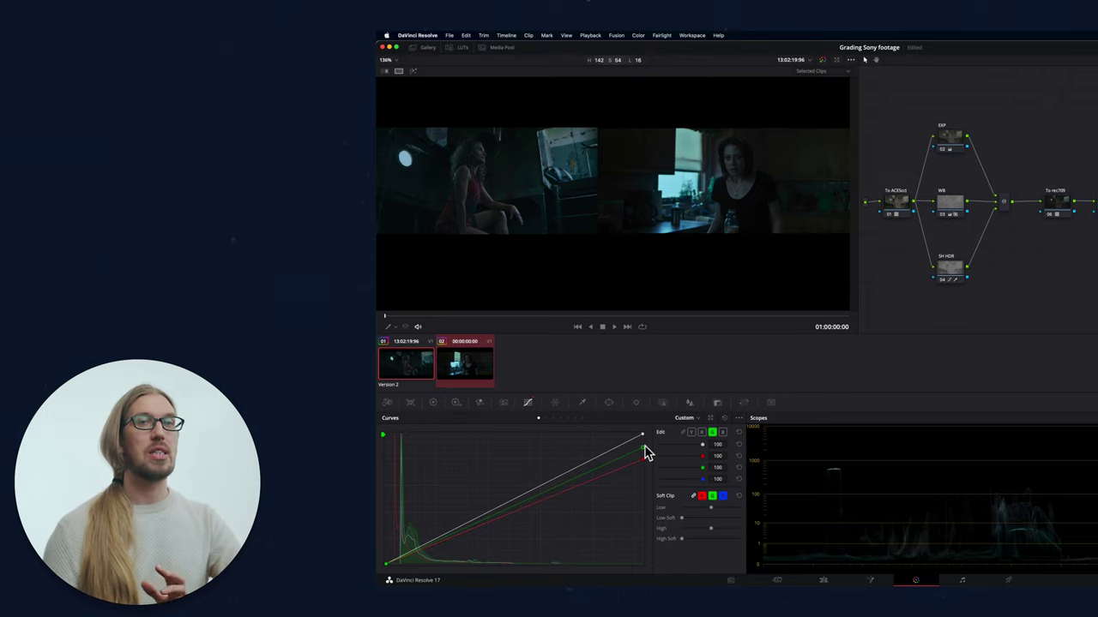
scroll(589, 160, up, 5)
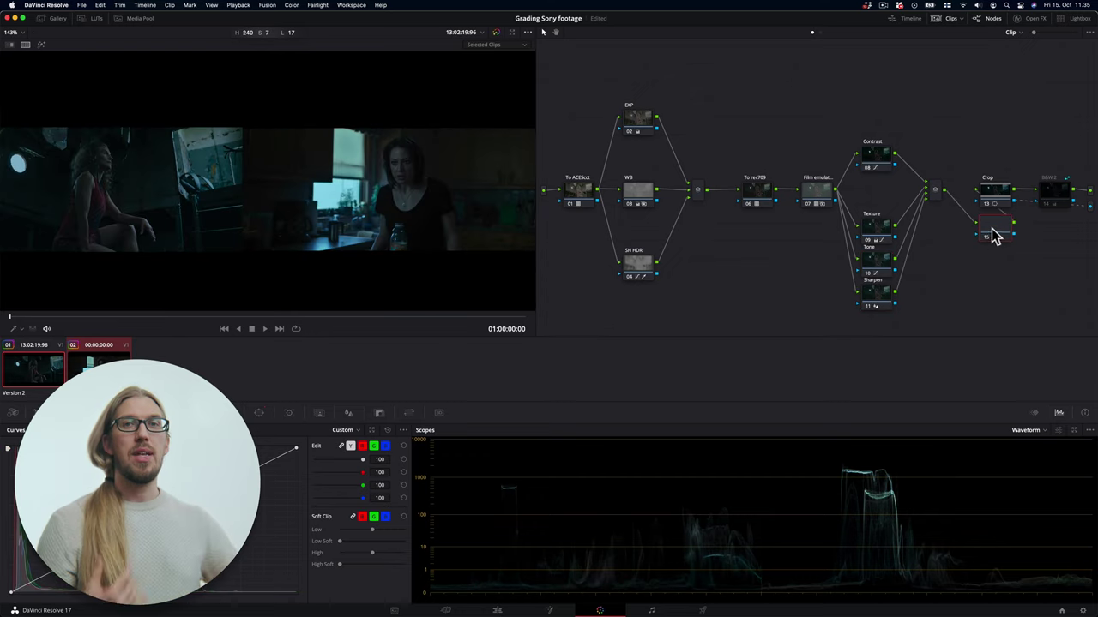
Position the new serial node labelled "GLOW" between the parallel mixer and the Crop node and clean up the node graph.
drag(993, 232, 978, 238)
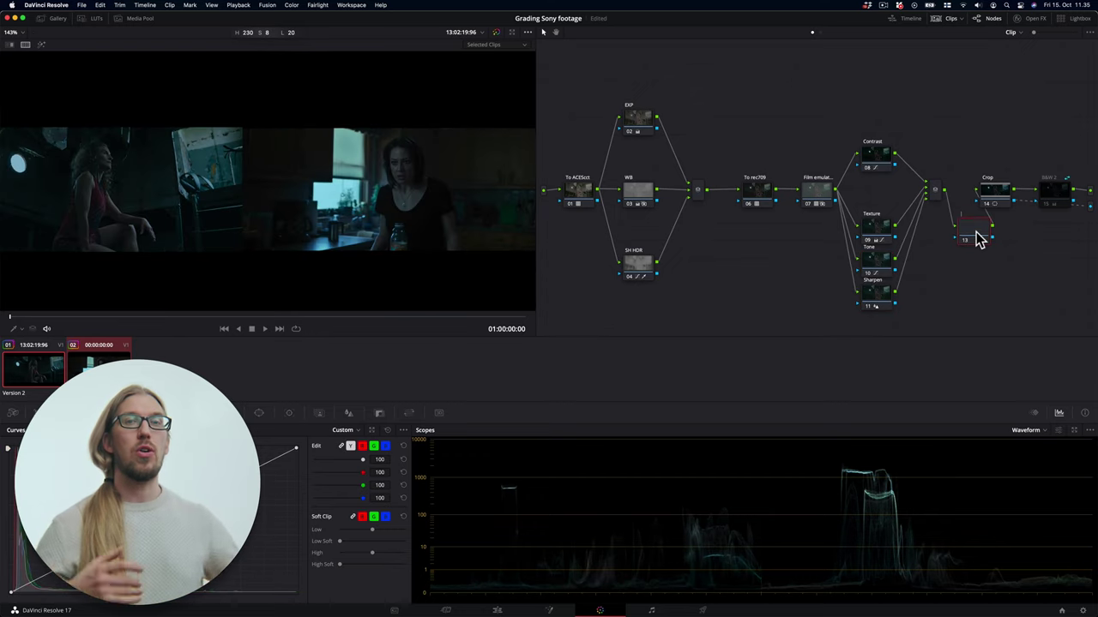
right_click(917, 108)
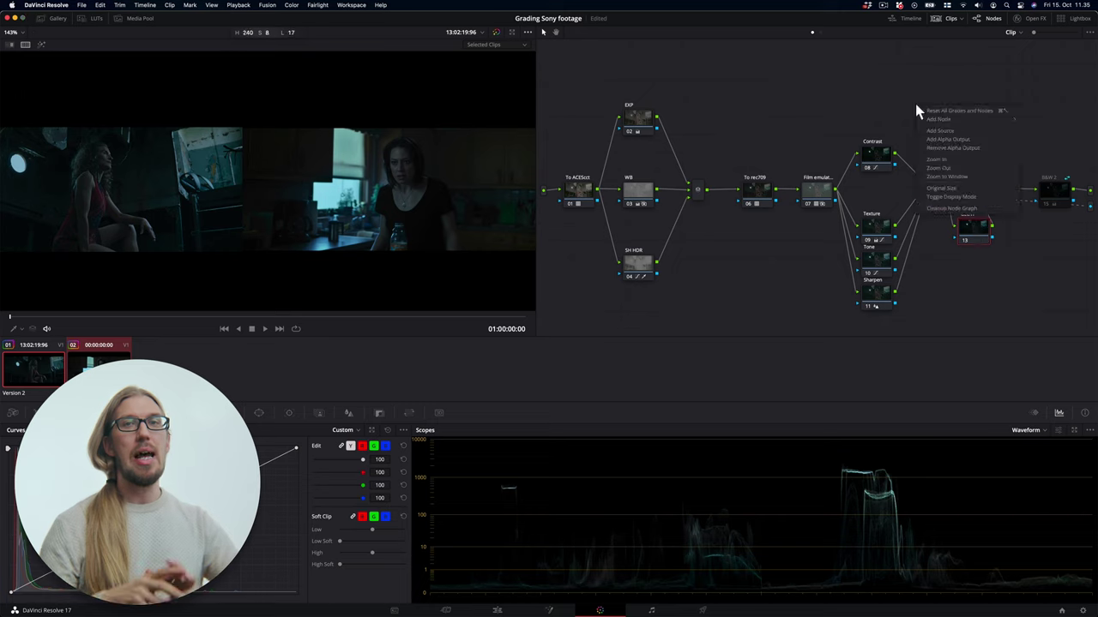
click(949, 208)
Apply the Glow effect to the GLOW node with Screen compositing, shine threshold 0.523, spread 0.616, brightness 0.556 and opacity 0.500.
click(1030, 18)
double_click(961, 50)
text(glow)
key(Return)
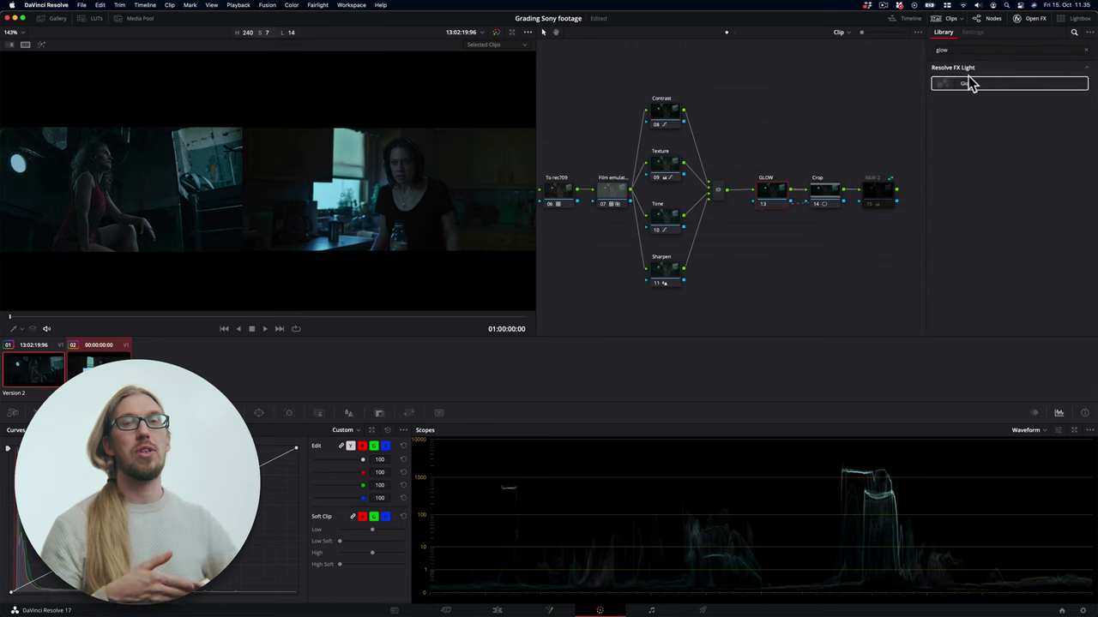
drag(968, 83, 770, 196)
click(1042, 188)
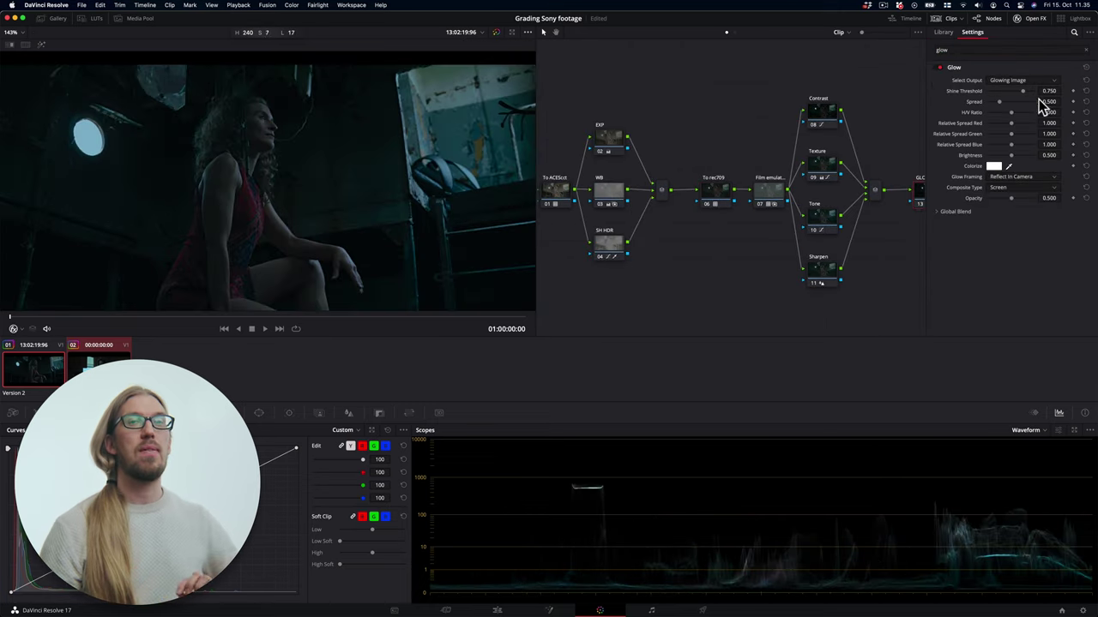
drag(1048, 92, 1027, 91)
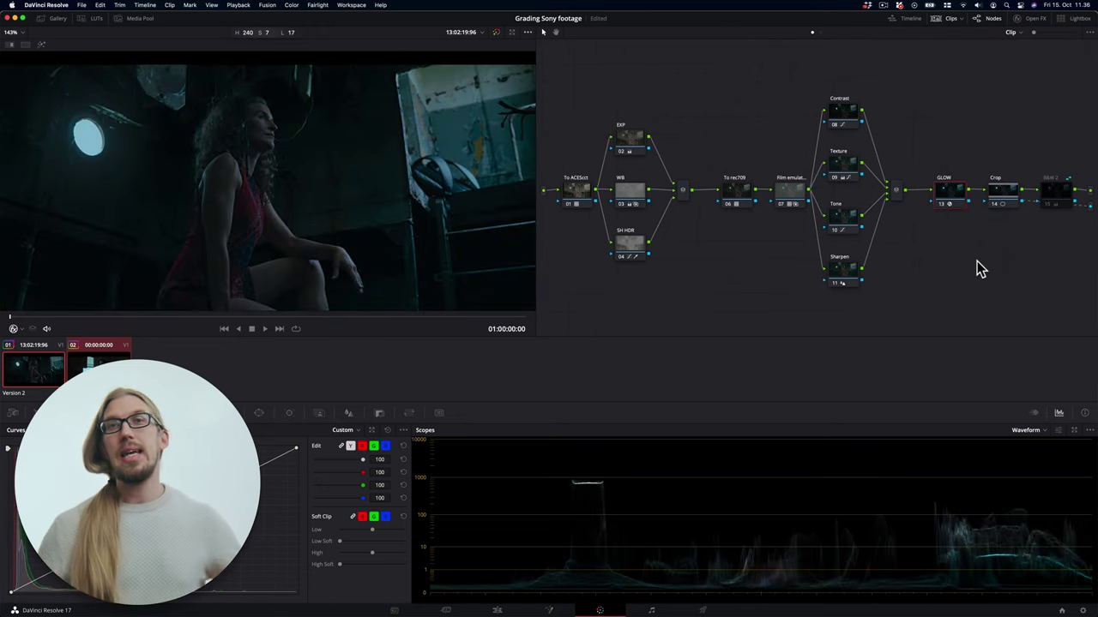
Add a serial node labelled "Grain" after the GLOW node and clean up the node graph.
key(alt+s)
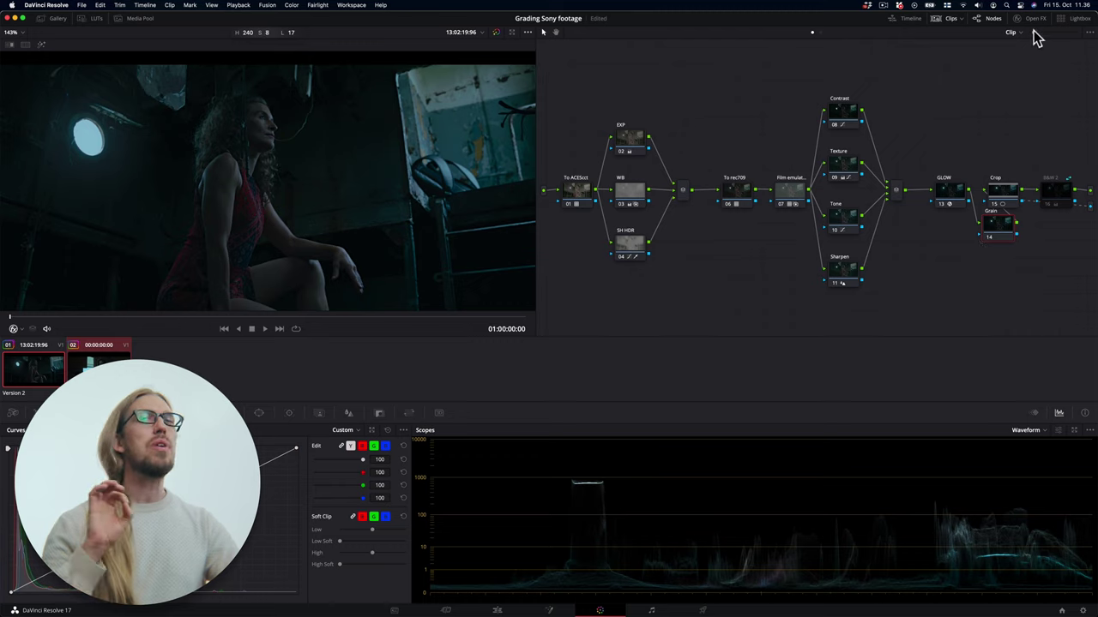
right_click(928, 266)
click(985, 369)
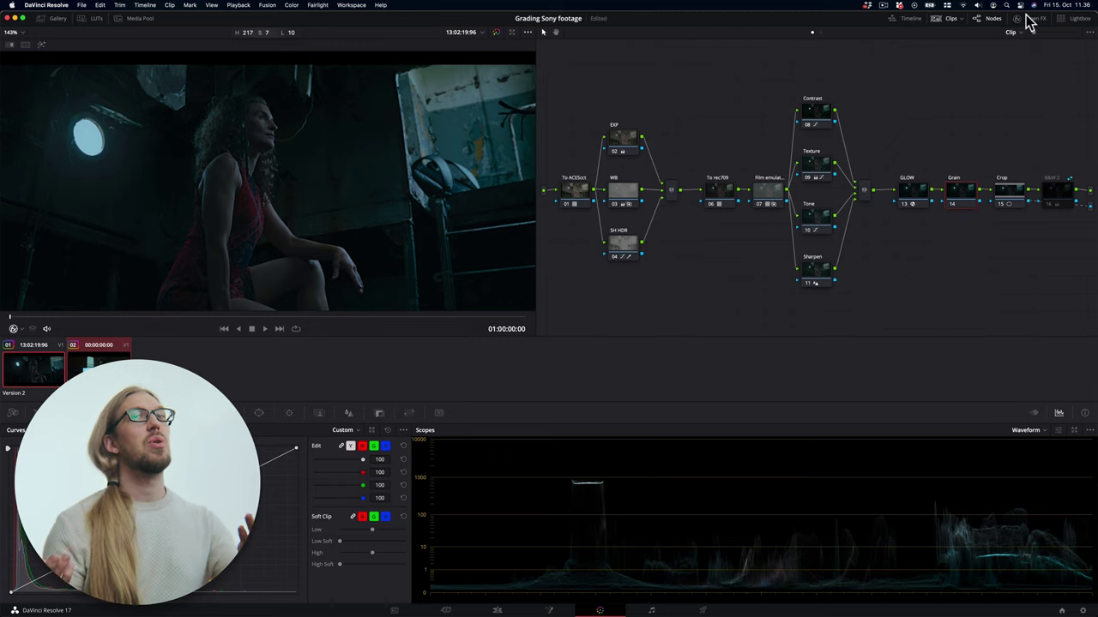
Apply the Film Grain effect to the Grain node with texture 0.704, grain size 0.367 and grain strength 0.608, comparing it against the reference clip.
click(1029, 18)
click(1015, 49)
key(BackSpace)
key(BackSpace)
key(BackSpace)
key(BackSpace)
text(grain)
scroll(889, 115, right, 5)
drag(986, 83, 810, 212)
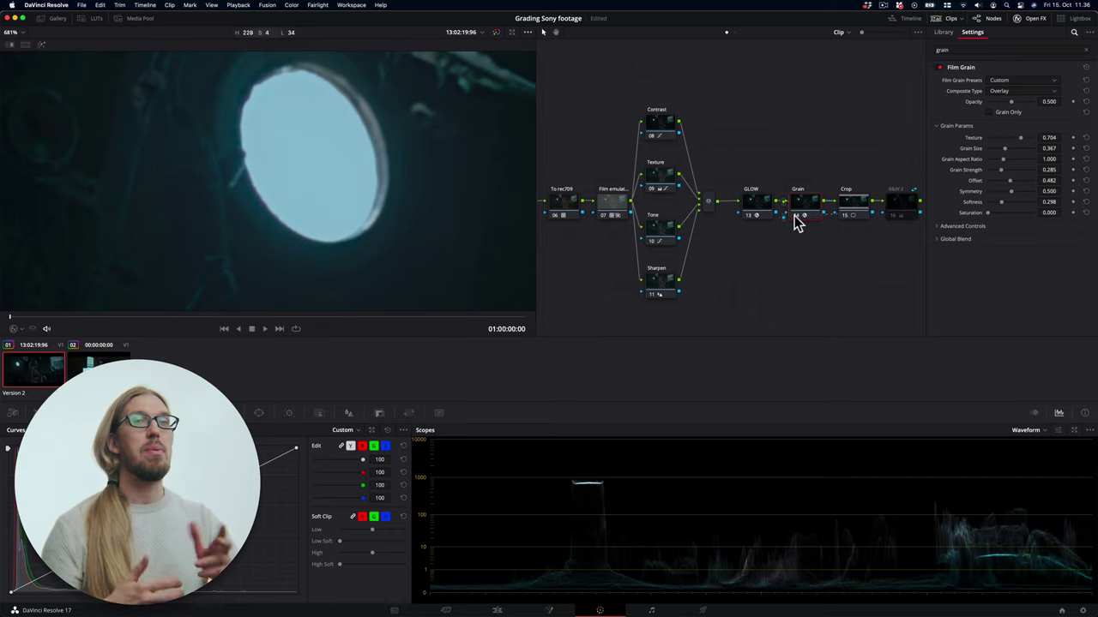
super+click(99, 373)
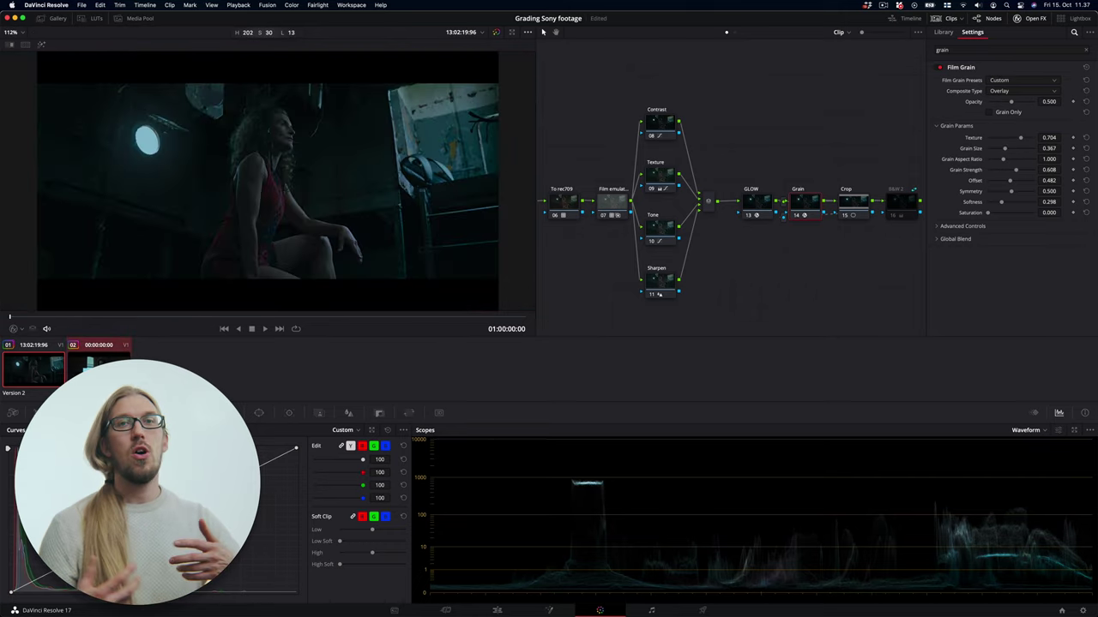
Close the effects library, enlarge the graded shot in the viewer and open the timeline's output blanking options.
key(super+alt+w)
scroll(238, 147, up, 1)
click(1028, 19)
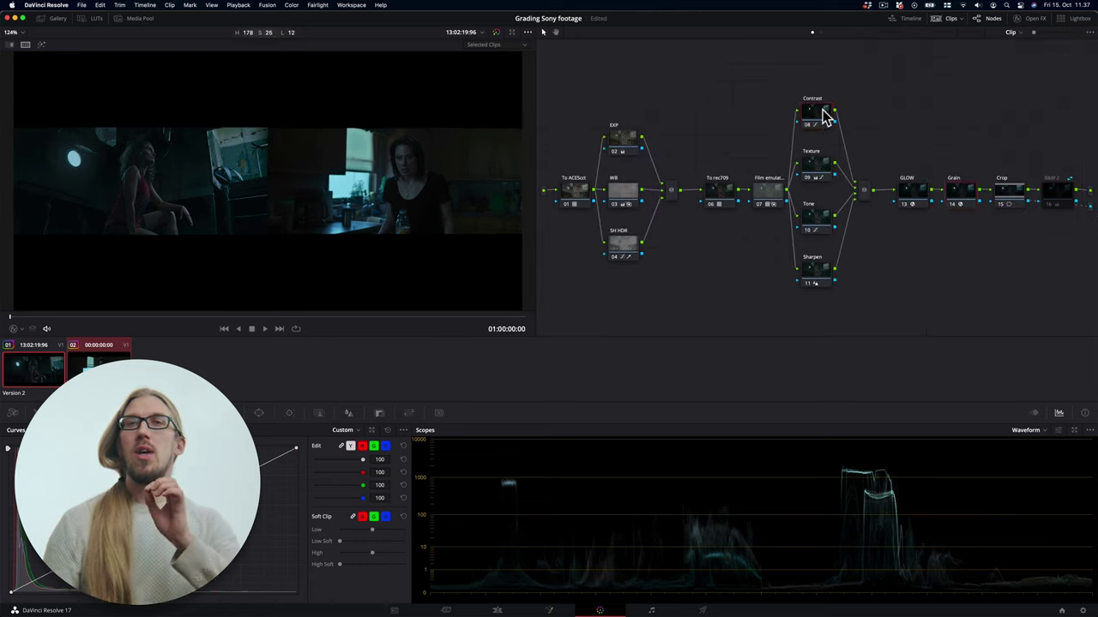
click(824, 110)
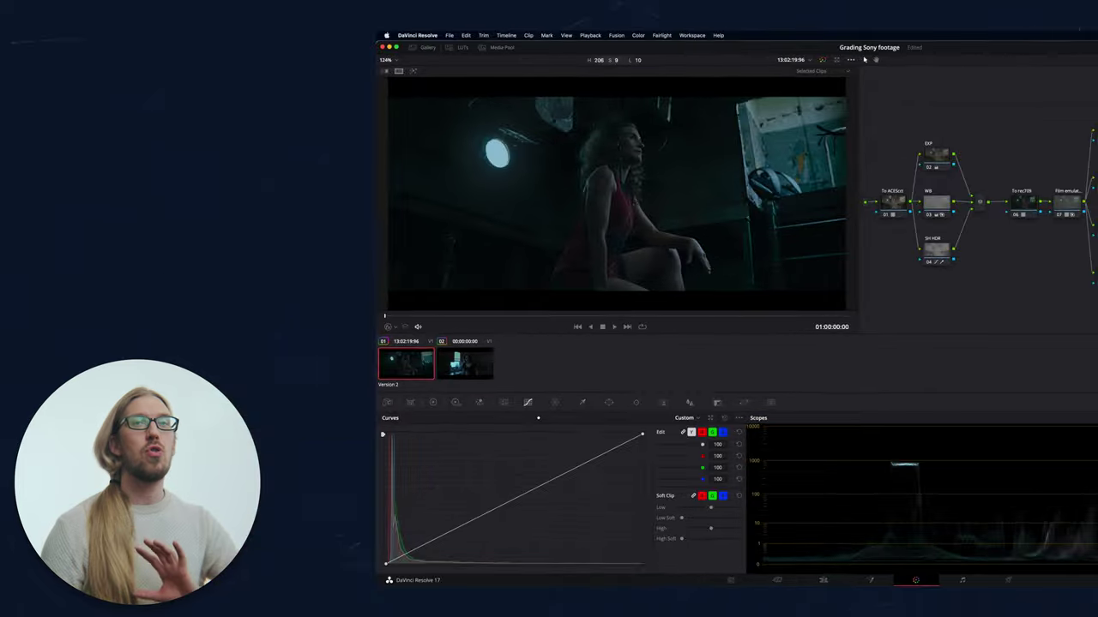
click(495, 36)
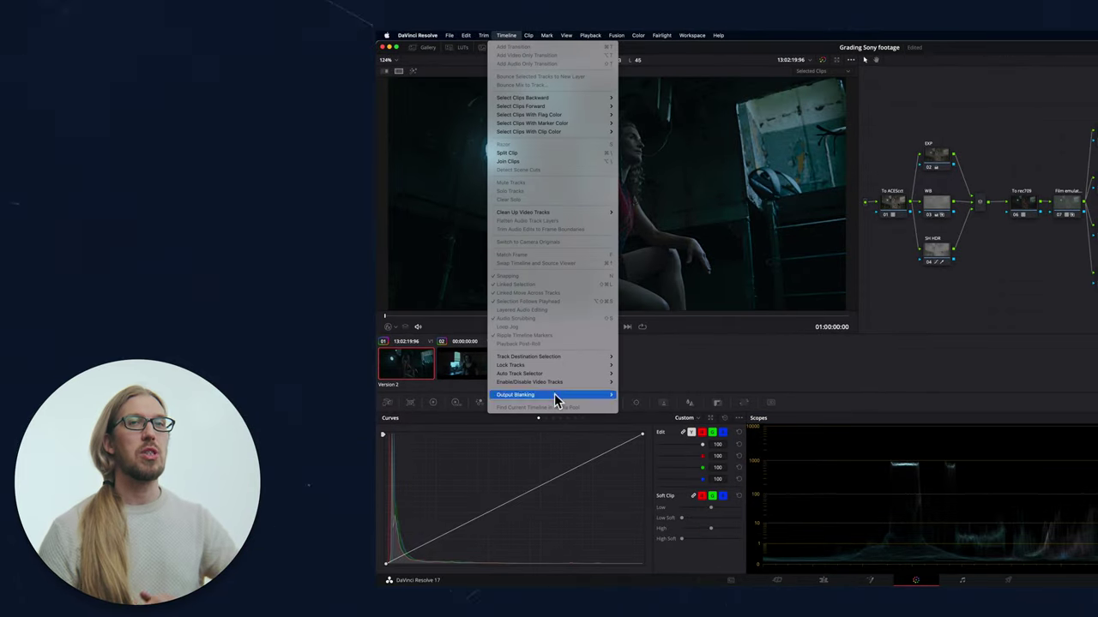